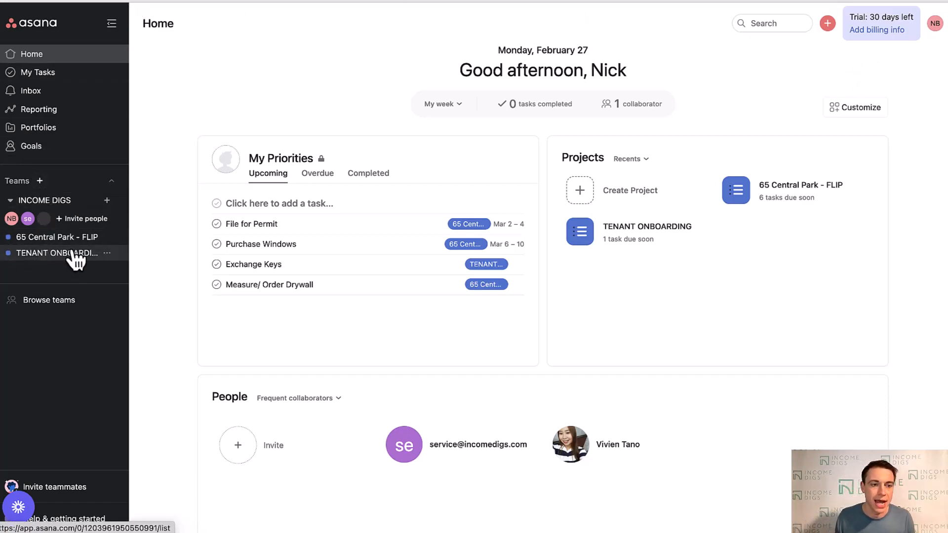
Step: Open 65 Central Park - FLIP, narrow the Task name column, and give DEMO dates Mar 6–10
{"action": "left_click", "coordinate": [34, 240]}
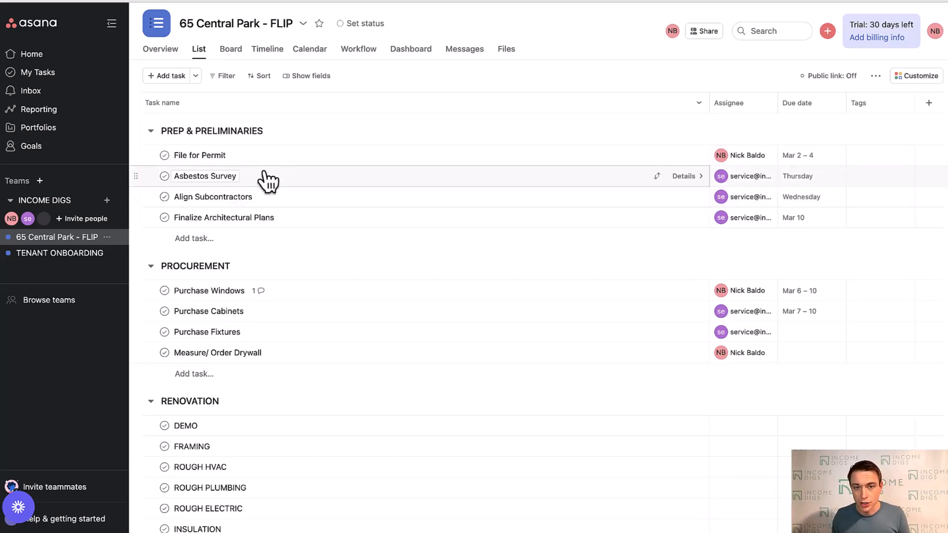
{"action": "left_click_drag", "start_coordinate": [710, 108], "coordinate": [590, 118]}
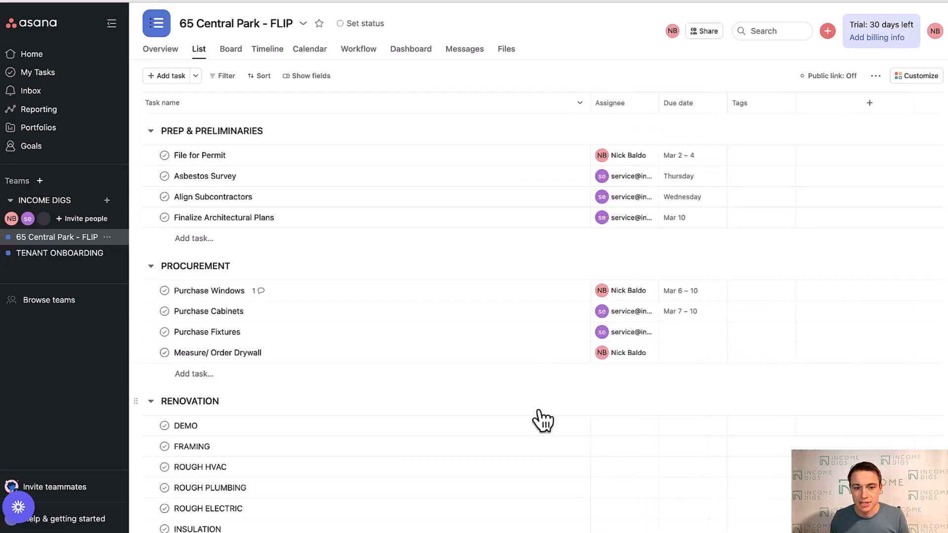
{"action": "left_click", "coordinate": [686, 426]}
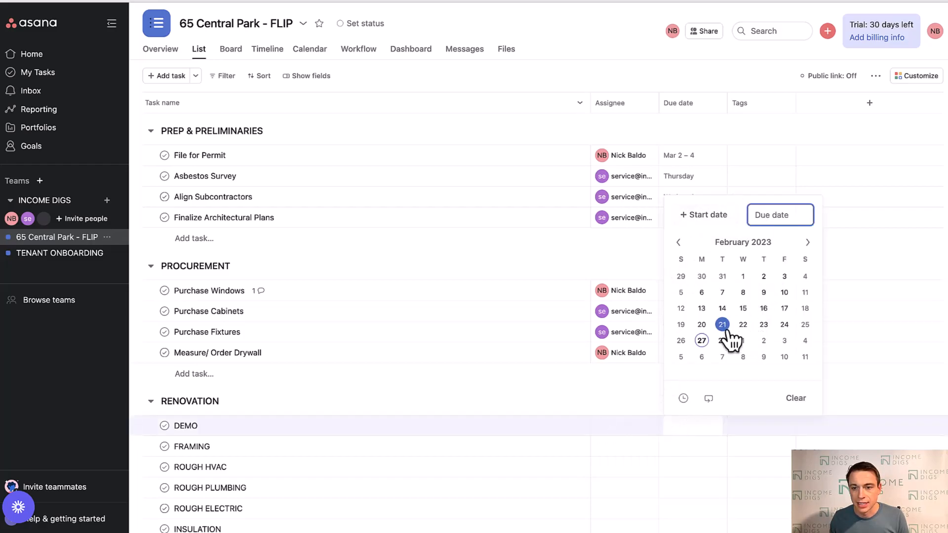
{"action": "left_click", "coordinate": [700, 216]}
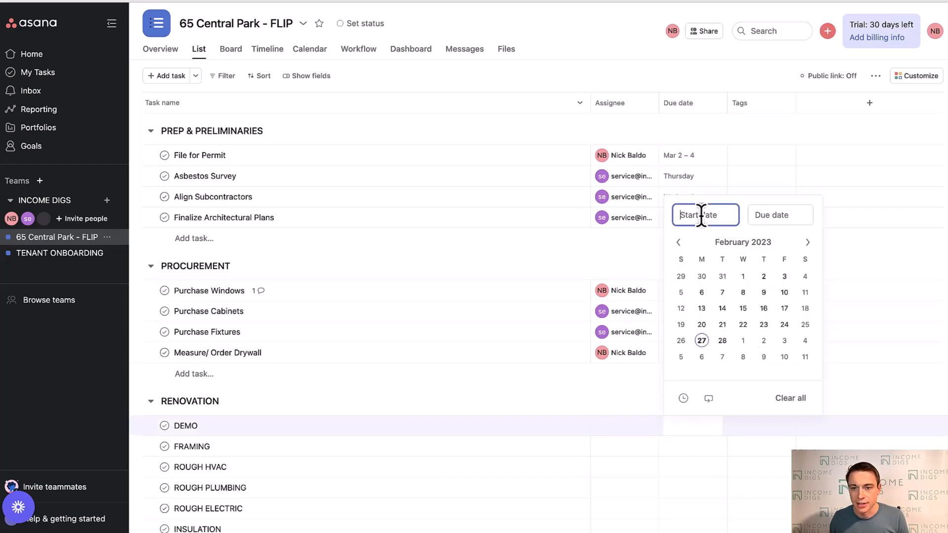
{"action": "left_click", "coordinate": [807, 242]}
{"action": "left_click", "coordinate": [701, 293]}
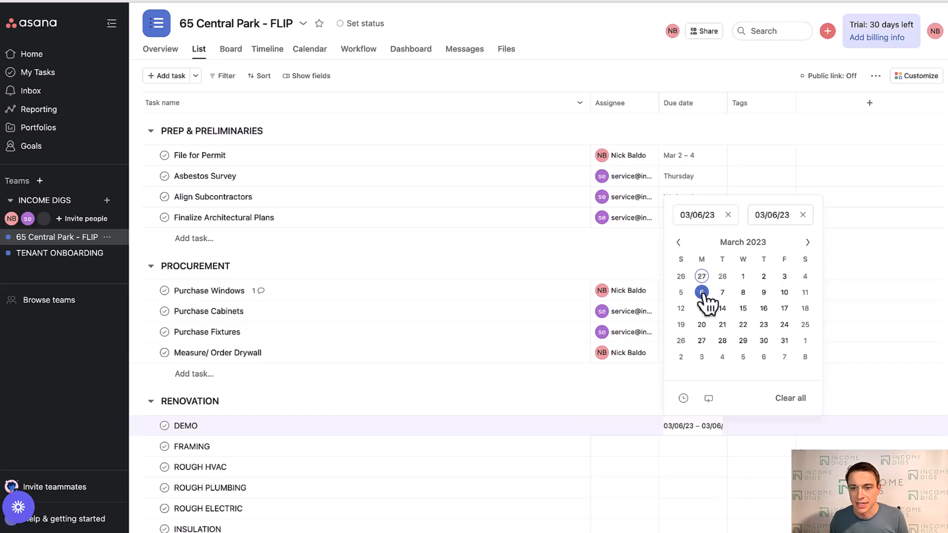
{"action": "left_click", "coordinate": [784, 294]}
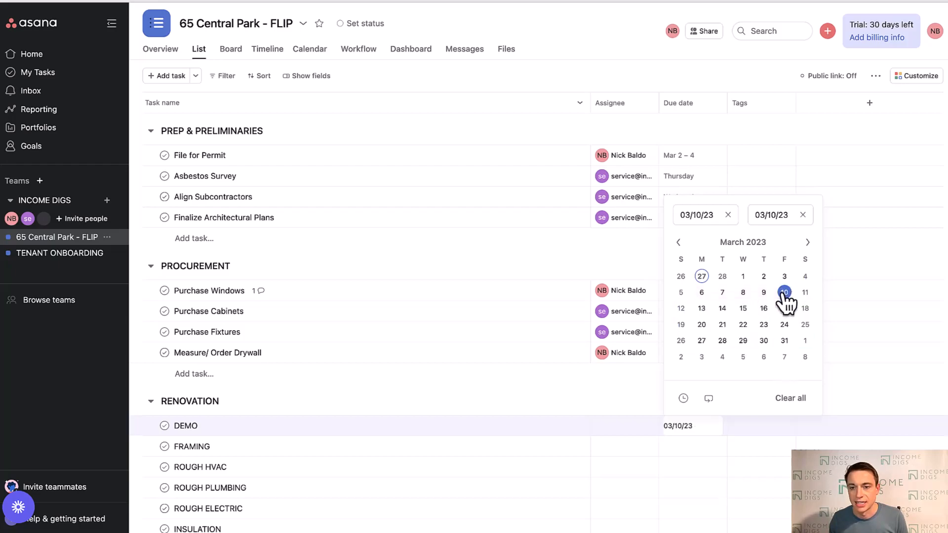
{"action": "left_click", "coordinate": [701, 293]}
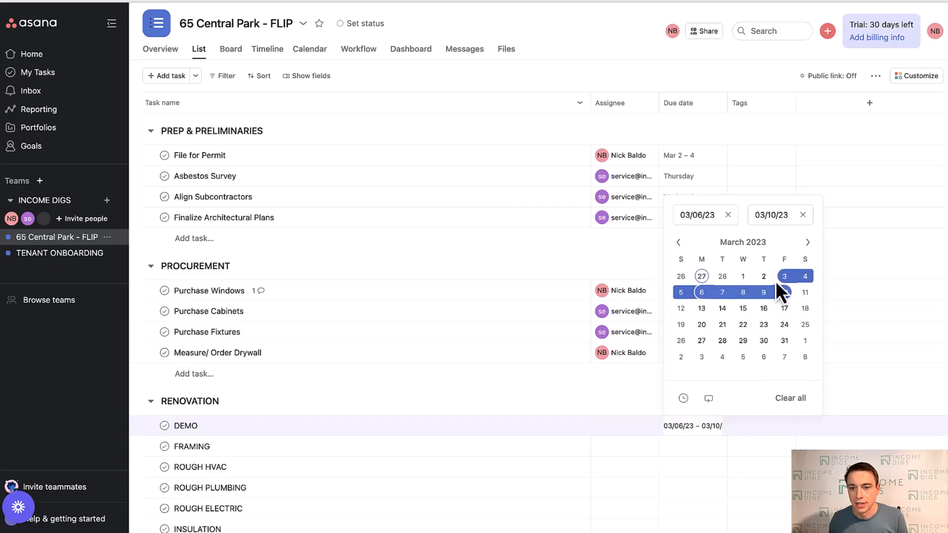
Step: Confirm DEMO's Mar 6–10 dates and assign DEMO to a team member
{"action": "left_click", "coordinate": [853, 260]}
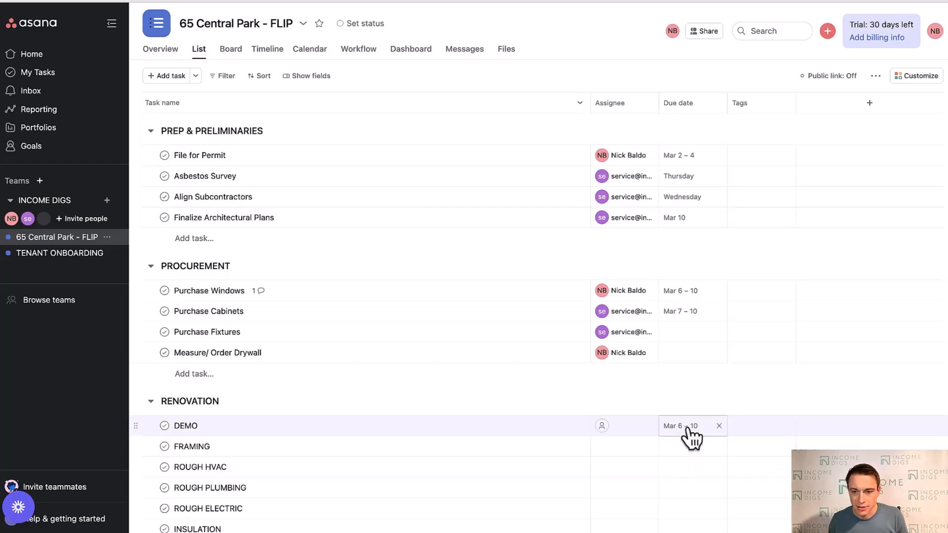
{"action": "left_click", "coordinate": [612, 432]}
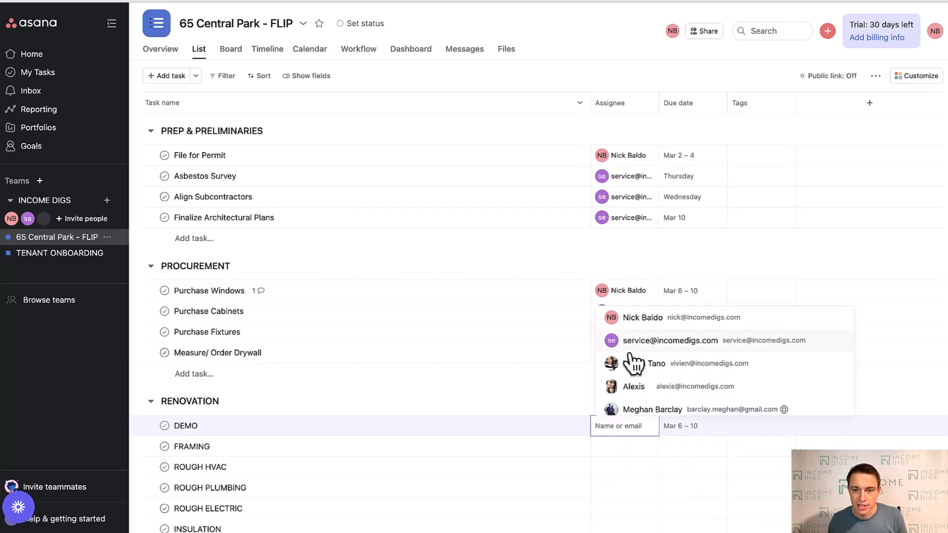
{"action": "left_click", "coordinate": [632, 321]}
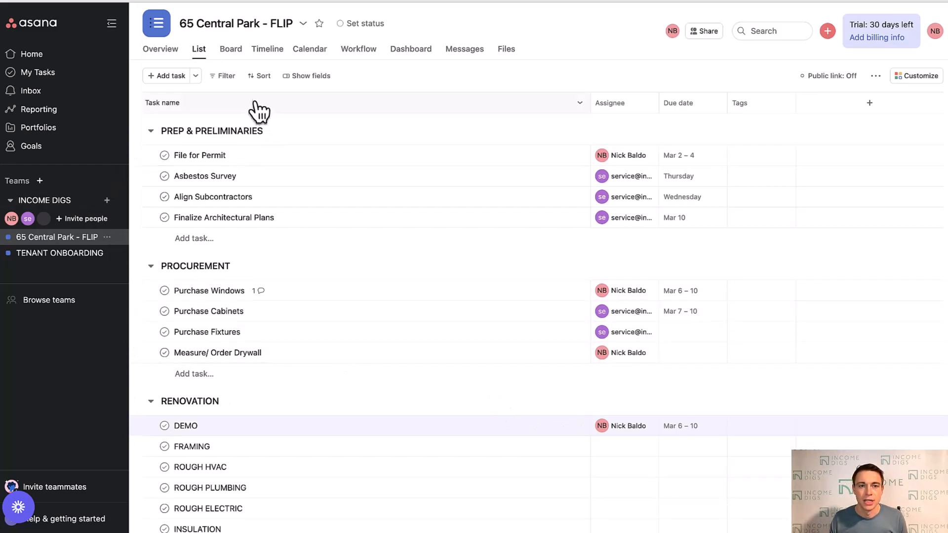
Step: On the Timeline, move and stretch File for Permit to span Mar 6–10
{"action": "left_click", "coordinate": [267, 51]}
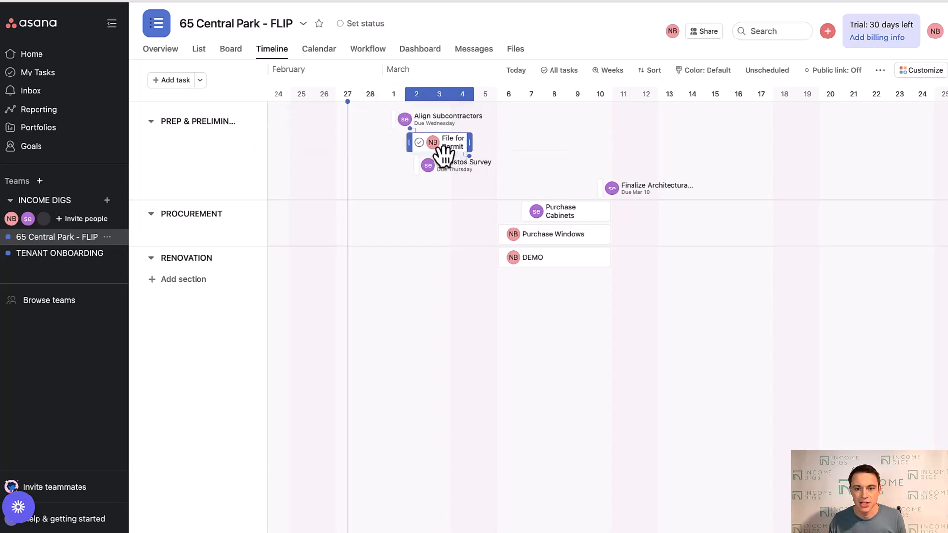
{"action": "left_click_drag", "start_coordinate": [437, 148], "coordinate": [522, 137]}
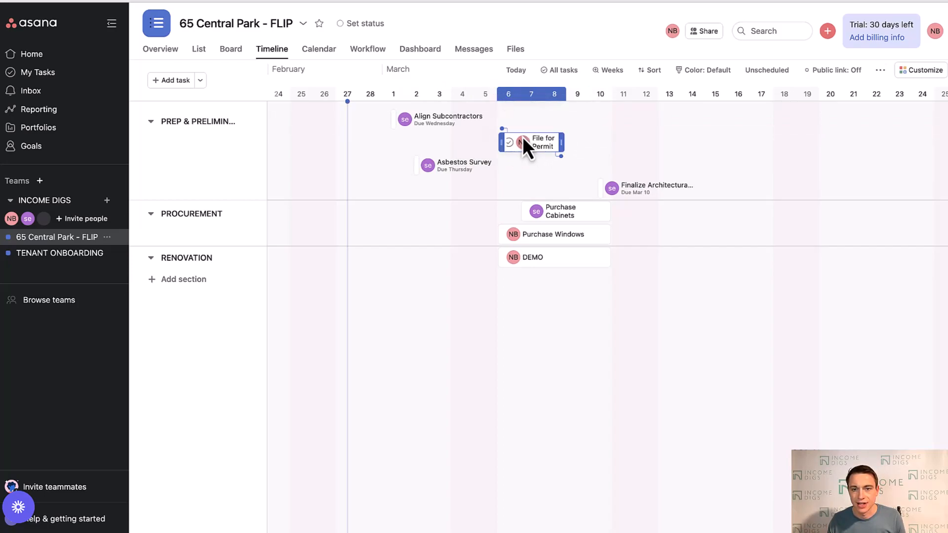
{"action": "left_click_drag", "start_coordinate": [561, 141], "coordinate": [599, 144]}
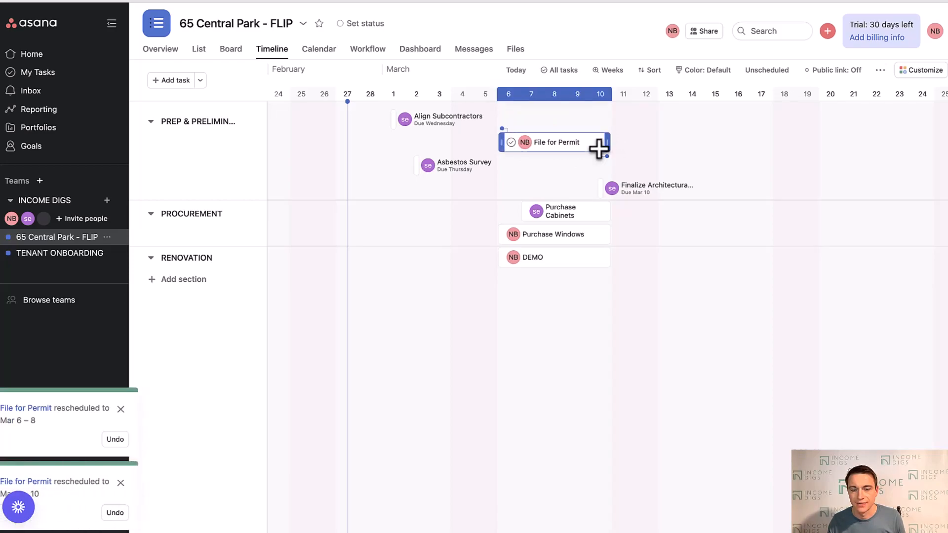
Step: Move Asbestos Survey to Mar 8–10 and Align Subcontractors to Mar 13–17
{"action": "left_click_drag", "start_coordinate": [417, 170], "coordinate": [606, 170]}
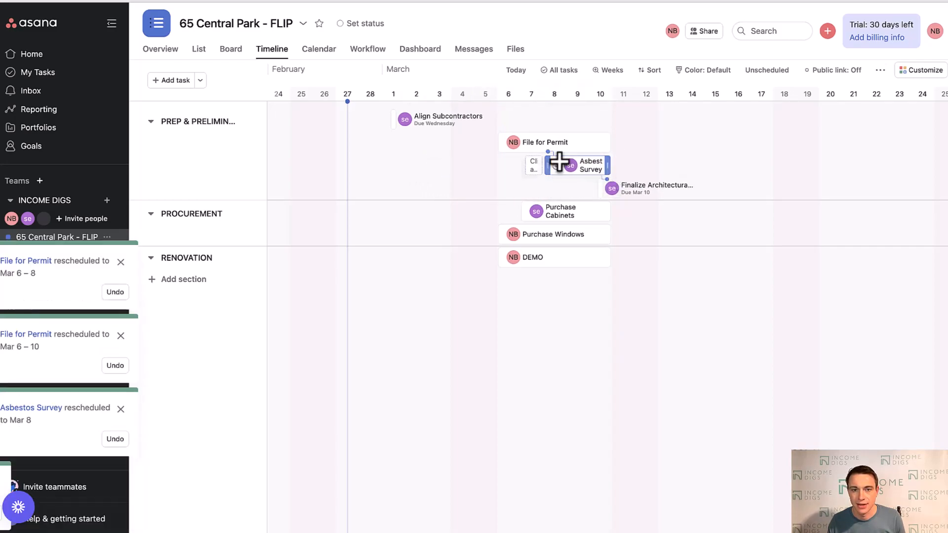
{"action": "left_click_drag", "start_coordinate": [392, 119], "coordinate": [671, 119]}
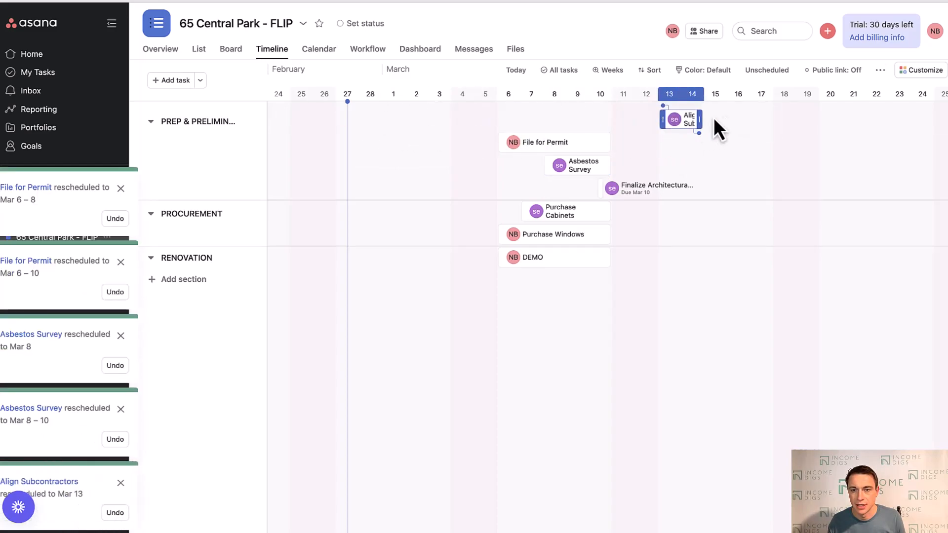
{"action": "left_click_drag", "start_coordinate": [776, 112], "coordinate": [779, 116]}
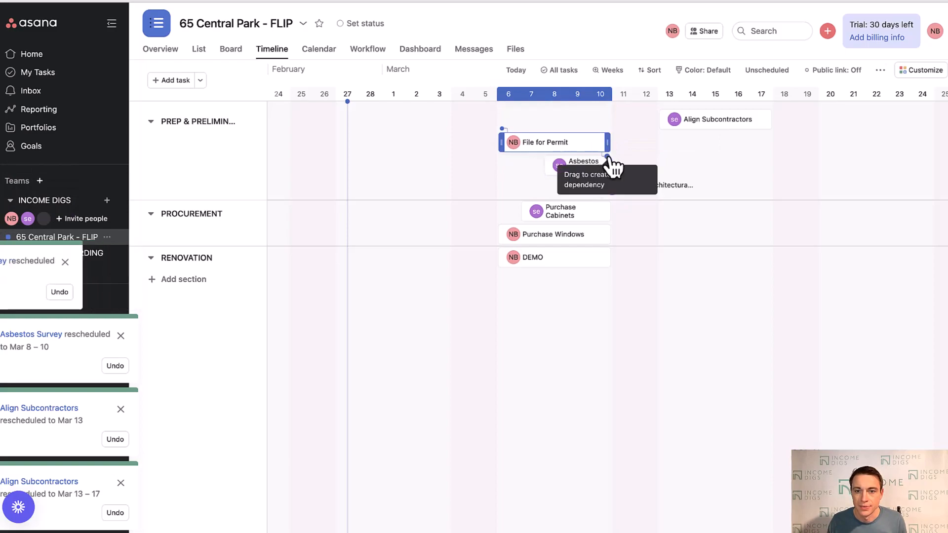
Step: Make Align Subcontractors depend on File for Permit, then move Asbestos Survey to Mar 1–3 as its blocker
{"action": "left_click_drag", "start_coordinate": [608, 158], "coordinate": [618, 160]}
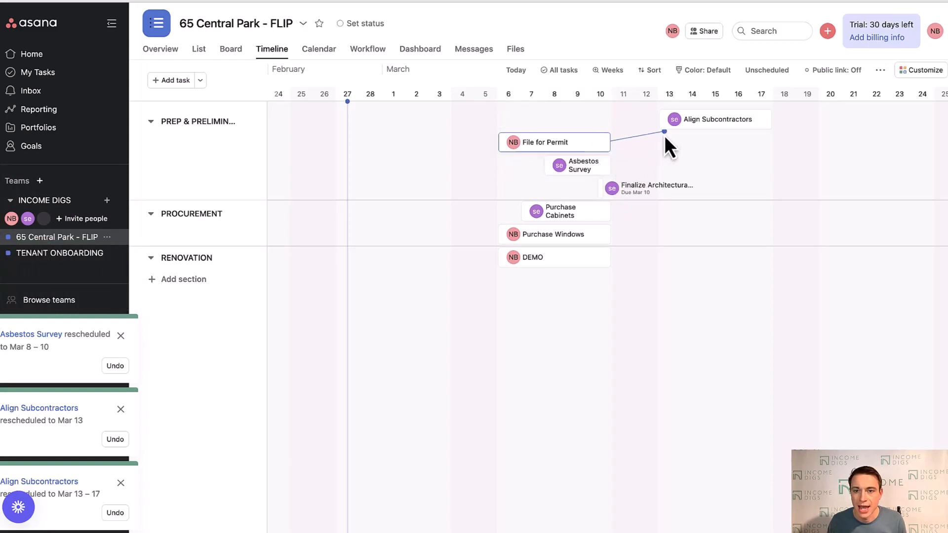
{"action": "left_click_drag", "start_coordinate": [664, 120], "coordinate": [694, 119]}
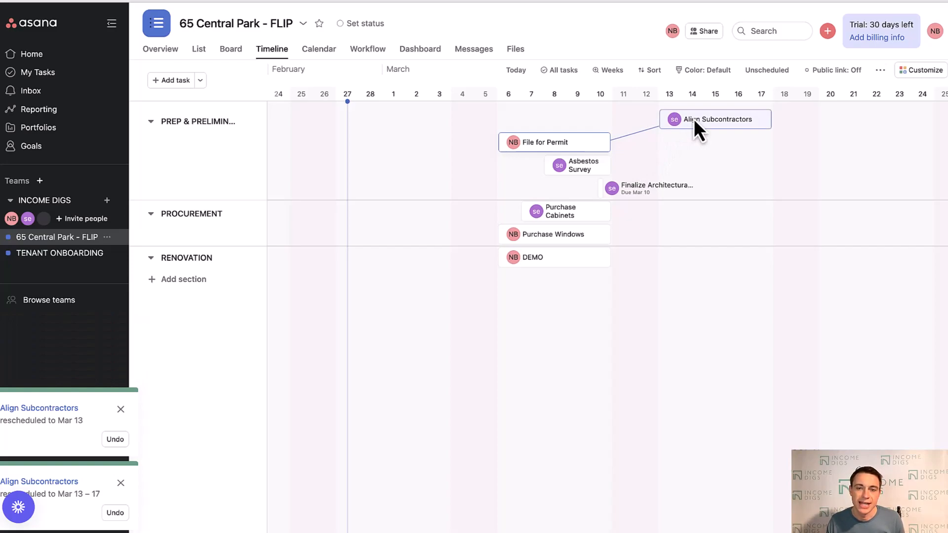
{"action": "left_click_drag", "start_coordinate": [693, 118], "coordinate": [694, 119]}
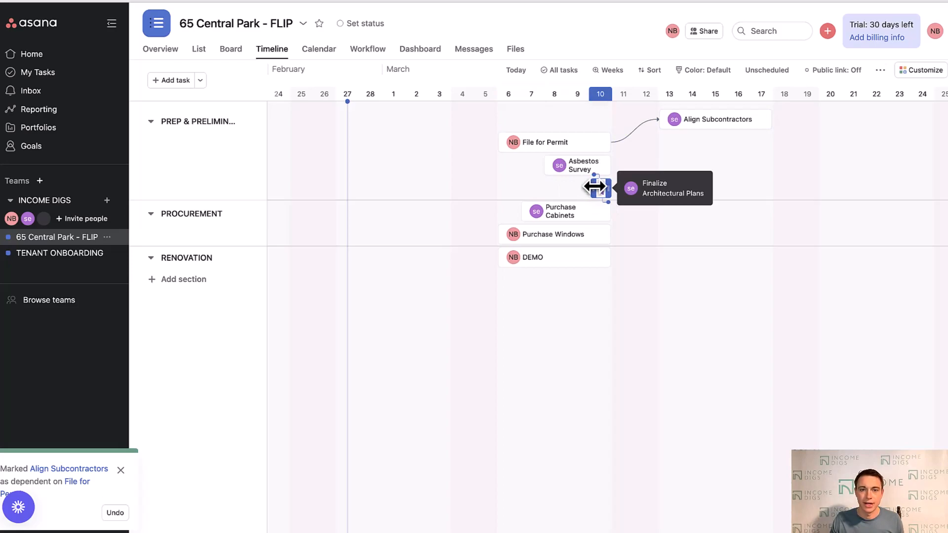
{"action": "left_click_drag", "start_coordinate": [574, 167], "coordinate": [423, 154]}
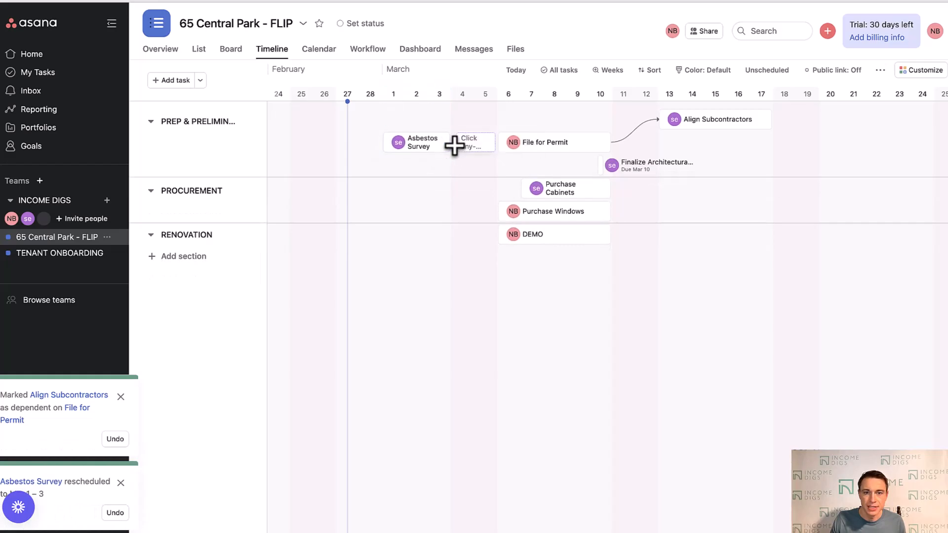
{"action": "left_click_drag", "start_coordinate": [444, 159], "coordinate": [516, 144]}
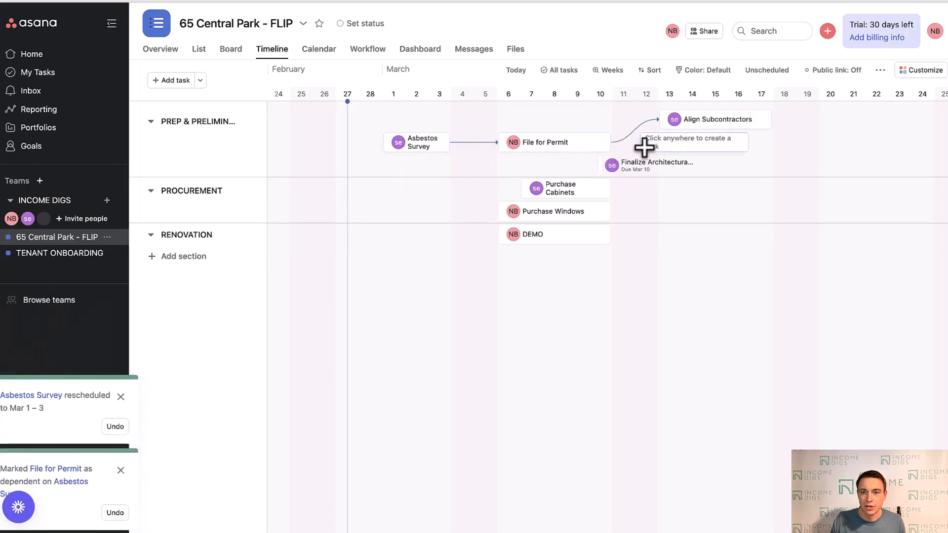
Step: Move Finalize Architectural Plans to Feb 27–Mar 3 and make File for Permit depend on it
{"action": "left_click_drag", "start_coordinate": [601, 169], "coordinate": [423, 167]}
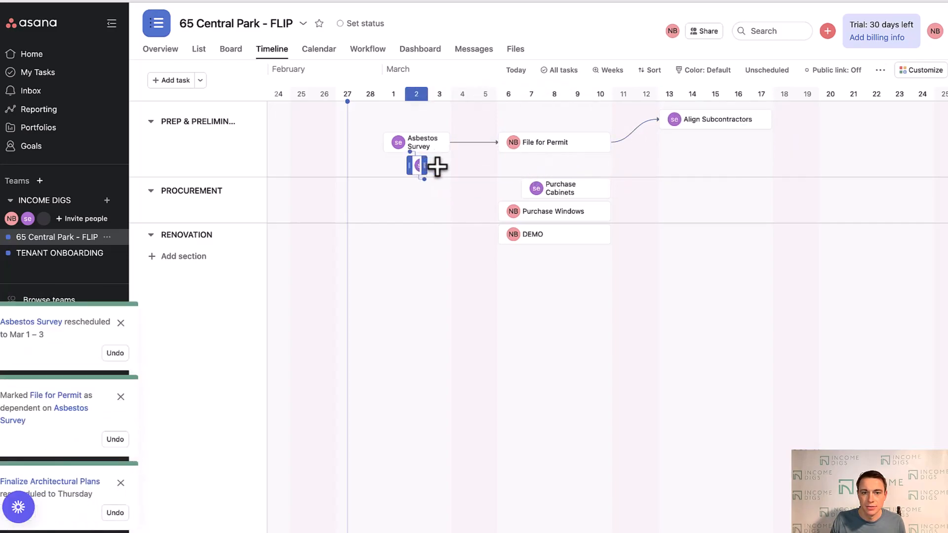
{"action": "left_click_drag", "start_coordinate": [421, 166], "coordinate": [448, 165]}
{"action": "left_click_drag", "start_coordinate": [412, 165], "coordinate": [340, 170]}
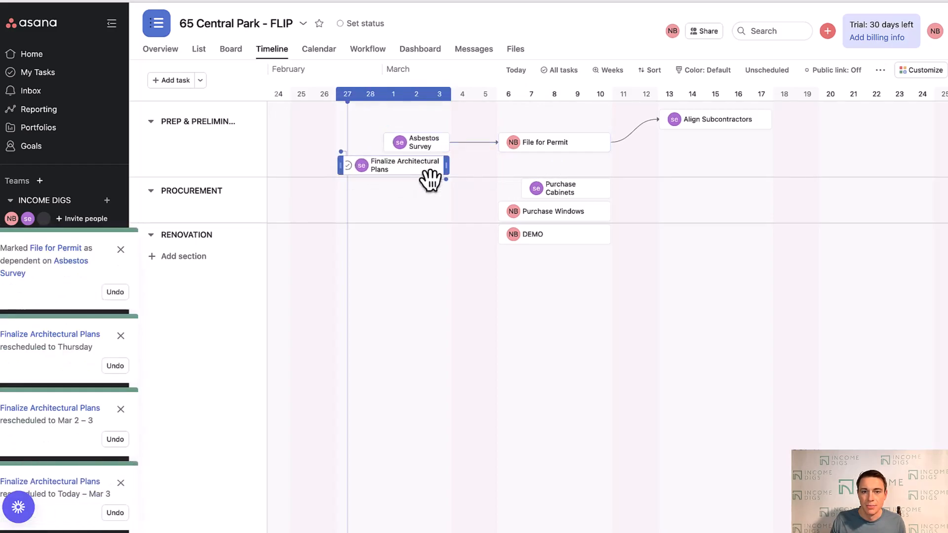
{"action": "left_click_drag", "start_coordinate": [452, 166], "coordinate": [522, 143]}
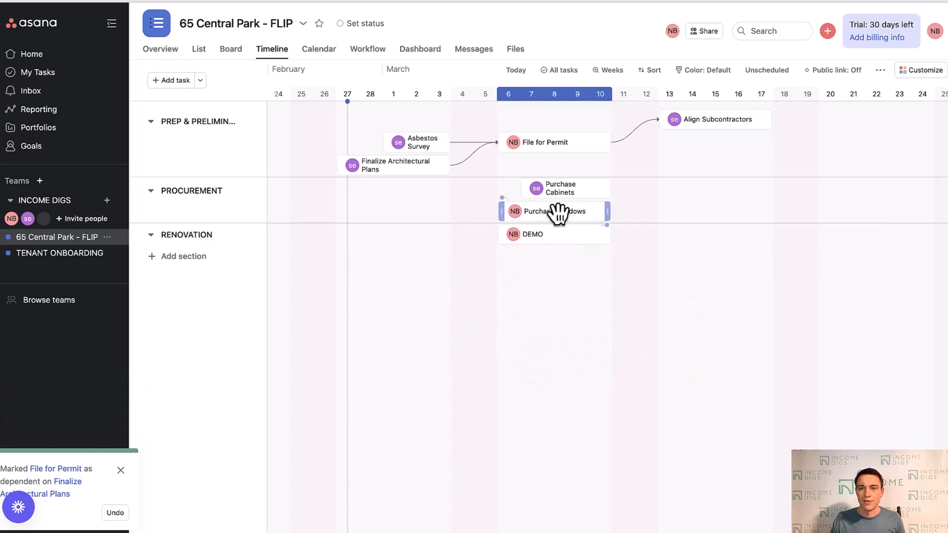
Step: Schedule the unscheduled FRAMING task for Mar 13–17 and make it depend on DEMO
{"action": "left_click", "coordinate": [777, 72]}
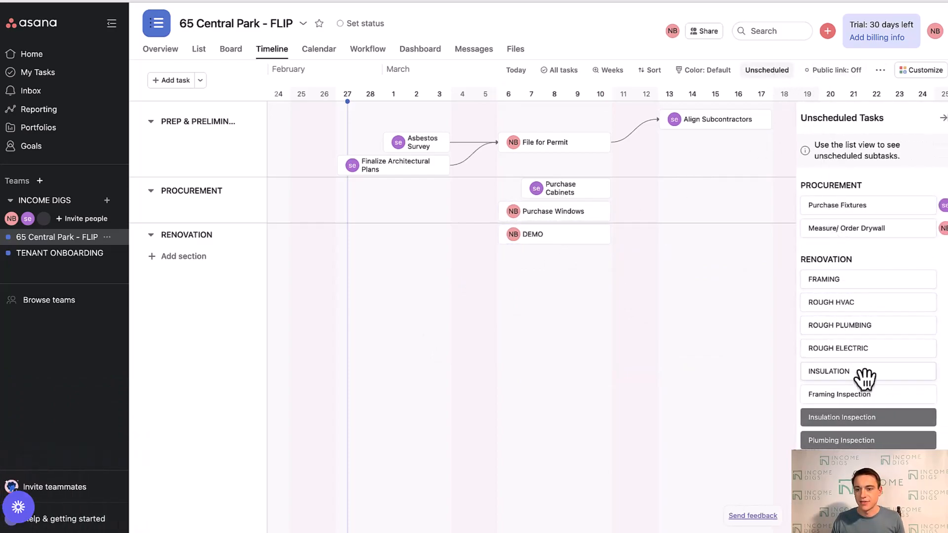
{"action": "scroll", "coordinate": [852, 377], "scroll_direction": "down", "scroll_amount": 1}
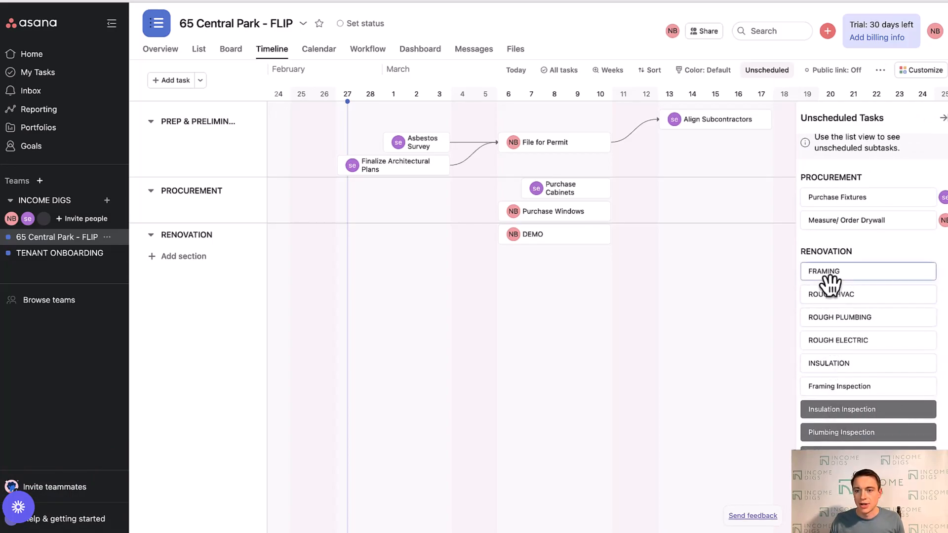
{"action": "left_click_drag", "start_coordinate": [837, 280], "coordinate": [715, 272]}
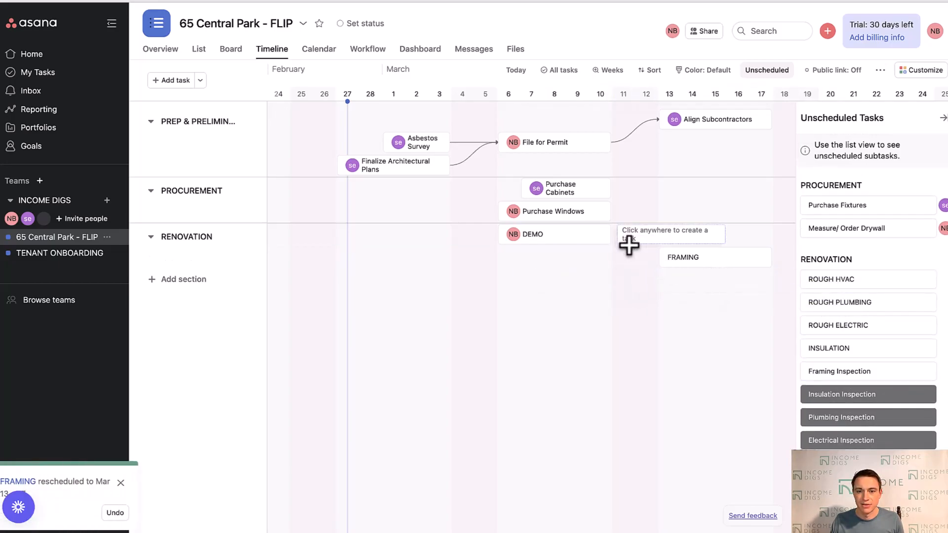
{"action": "left_click_drag", "start_coordinate": [616, 254], "coordinate": [688, 271]}
Step: Make DEMO depend on File for Permit, pushing DEMO to Mar 13–17
{"action": "scroll", "coordinate": [694, 298], "scroll_direction": "right", "scroll_amount": 2}
{"action": "scroll", "coordinate": [695, 298], "scroll_direction": "right", "scroll_amount": 1}
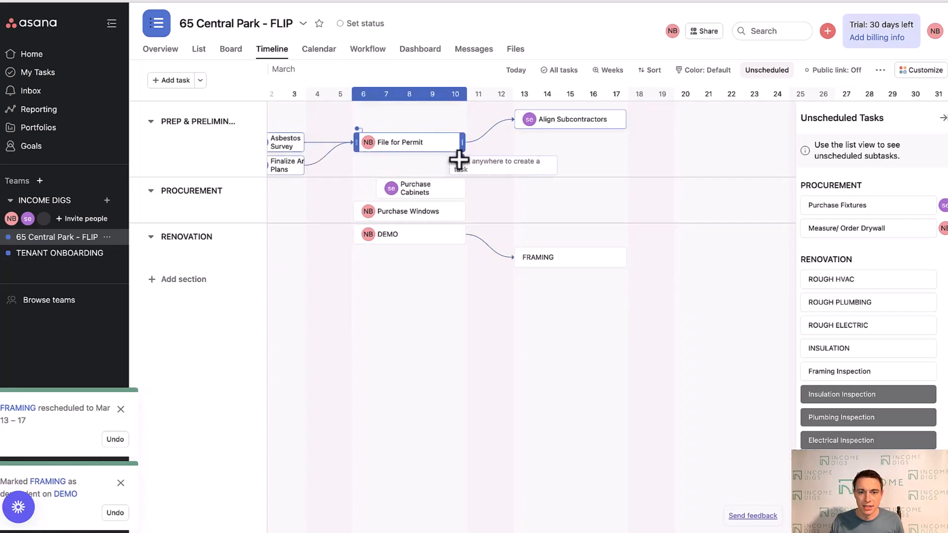
{"action": "left_click_drag", "start_coordinate": [463, 158], "coordinate": [576, 233]}
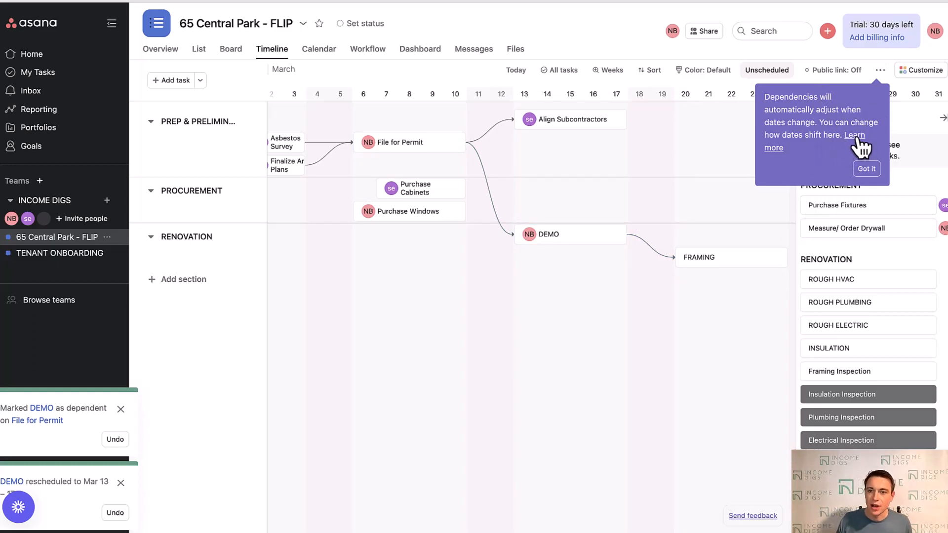
{"action": "left_click", "coordinate": [864, 169]}
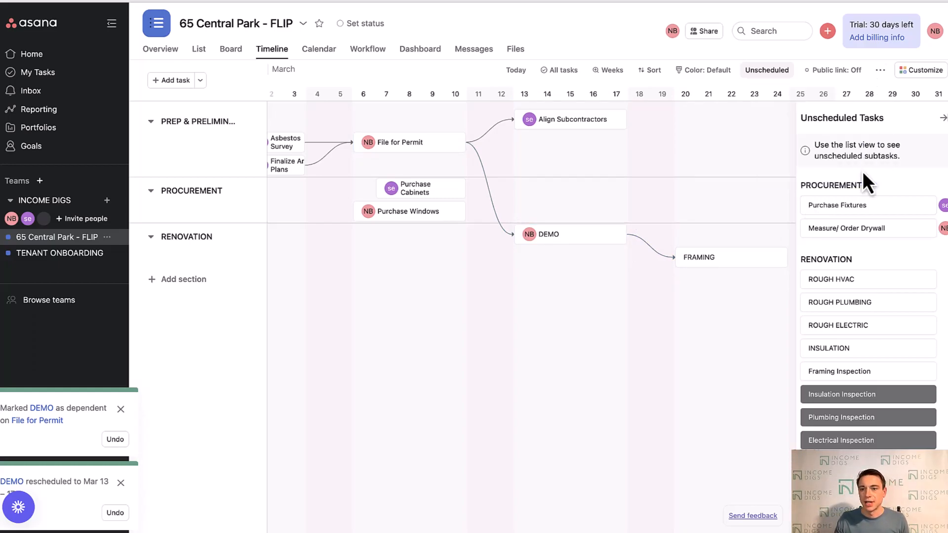
{"action": "left_click", "coordinate": [880, 71]}
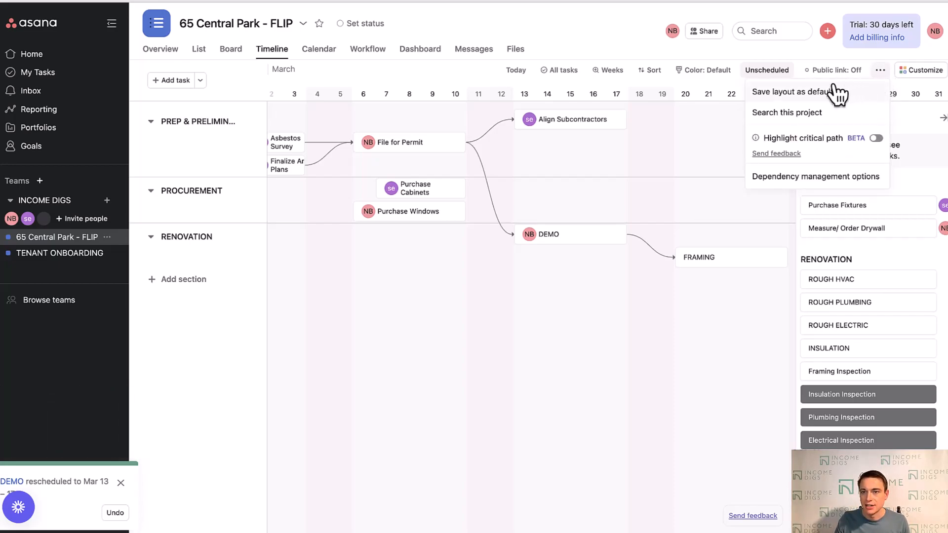
{"action": "left_click", "coordinate": [796, 177]}
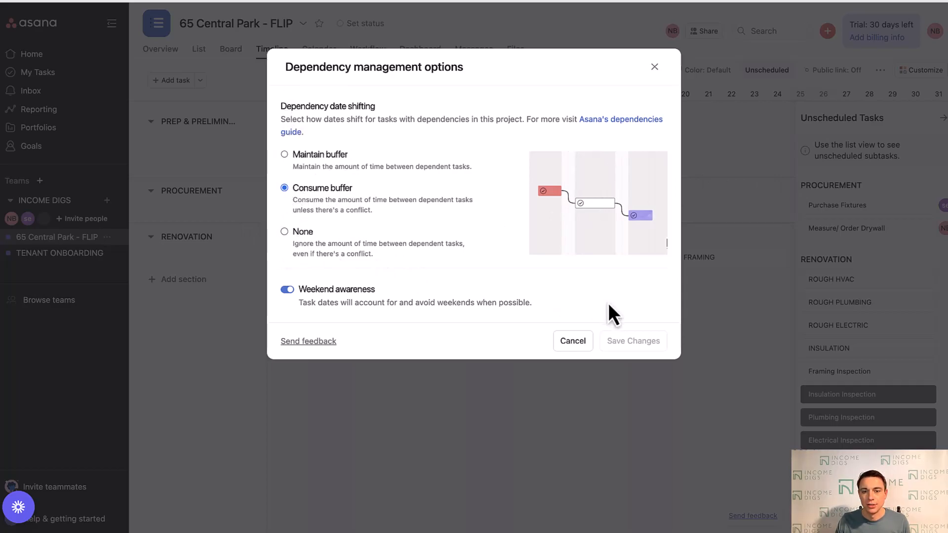
{"action": "left_click", "coordinate": [572, 348]}
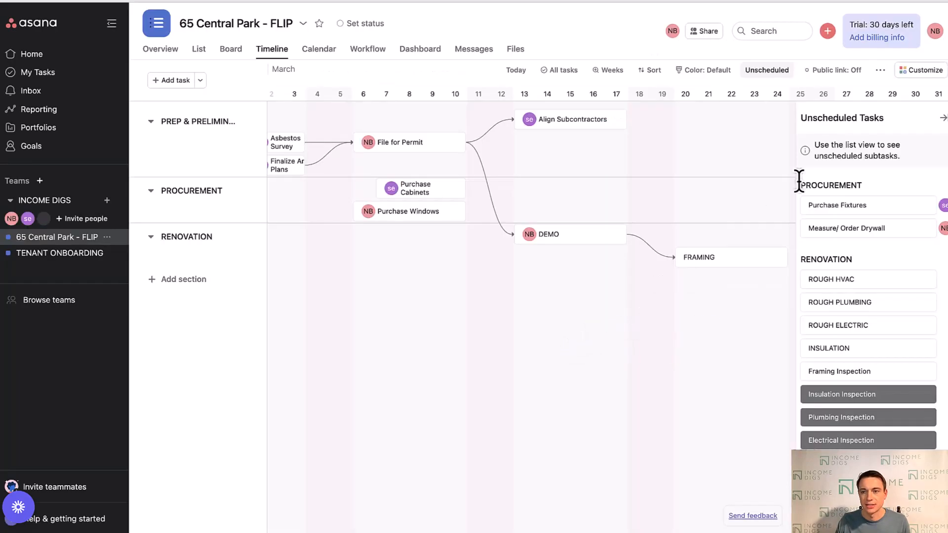
Step: Move and resize DEMO through several date ranges, ending at Mar 15–21
{"action": "left_click_drag", "start_coordinate": [567, 244], "coordinate": [727, 235]}
{"action": "scroll", "coordinate": [687, 279], "scroll_direction": "right", "scroll_amount": 5}
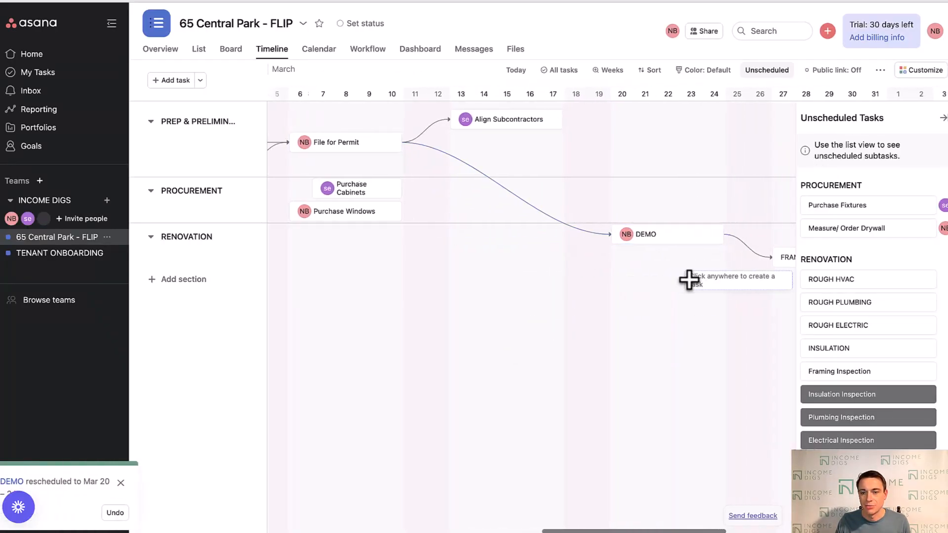
{"action": "left_click_drag", "start_coordinate": [631, 233], "coordinate": [589, 235]}
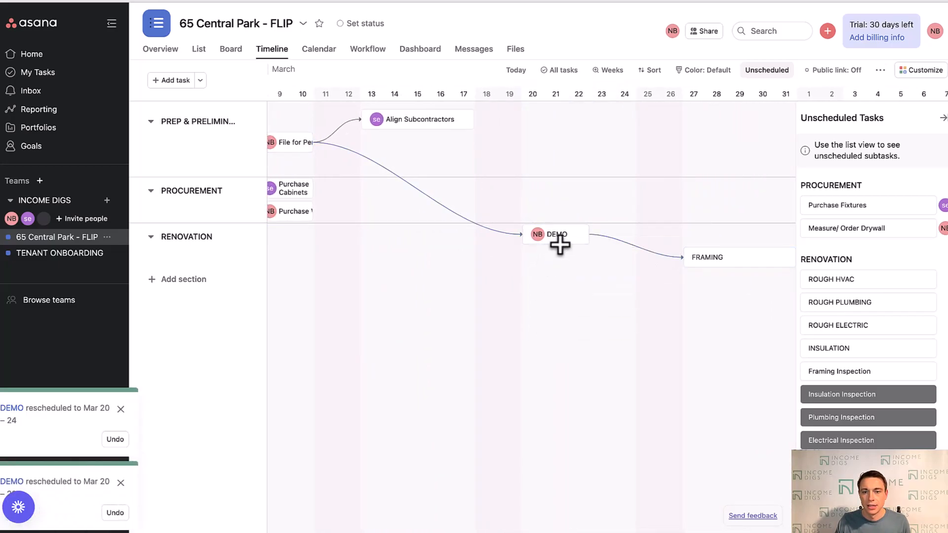
{"action": "mouse_move", "coordinate": [566, 244]}
{"action": "left_mouse_down"}
{"action": "mouse_move", "coordinate": [546, 251]}
{"action": "mouse_move", "coordinate": [555, 236]}
{"action": "mouse_move", "coordinate": [610, 242]}
{"action": "mouse_move", "coordinate": [561, 236]}
{"action": "mouse_move", "coordinate": [563, 245]}
{"action": "left_mouse_up"}
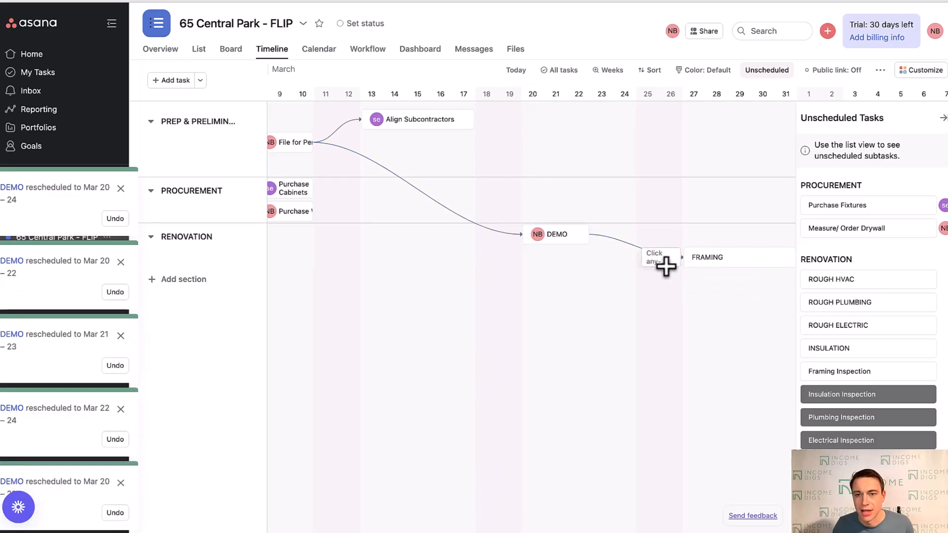
{"action": "left_click_drag", "start_coordinate": [556, 237], "coordinate": [576, 246]}
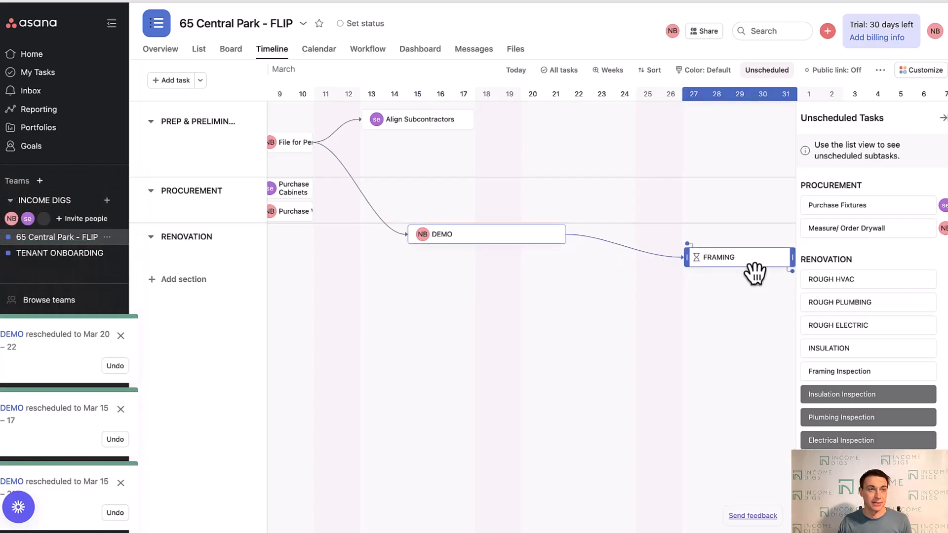
{"action": "mouse_move", "coordinate": [487, 251]}
{"action": "left_mouse_down"}
{"action": "mouse_move", "coordinate": [557, 247]}
{"action": "mouse_move", "coordinate": [500, 245]}
{"action": "left_mouse_up"}
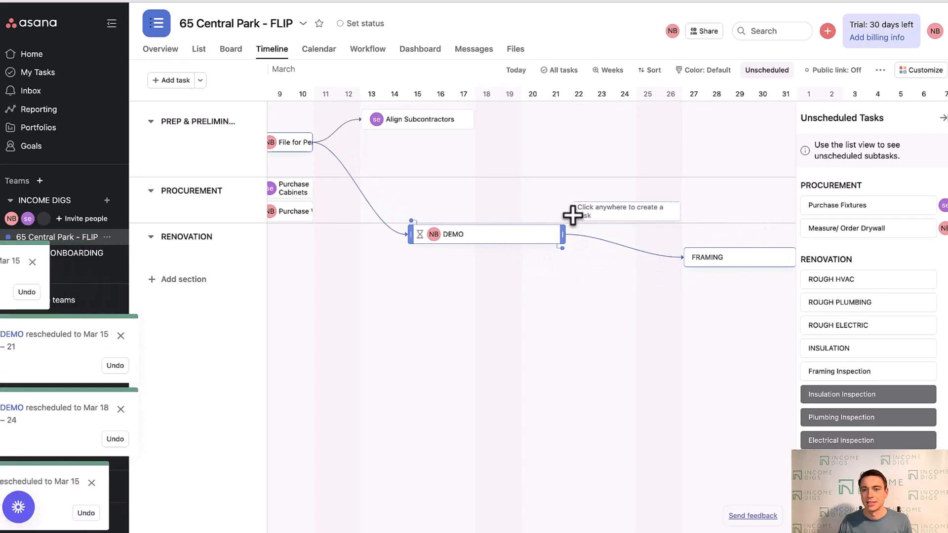
Step: Set the timeline's dependency management option to Maintain buffer and save
{"action": "left_click", "coordinate": [880, 71]}
{"action": "left_click", "coordinate": [809, 177]}
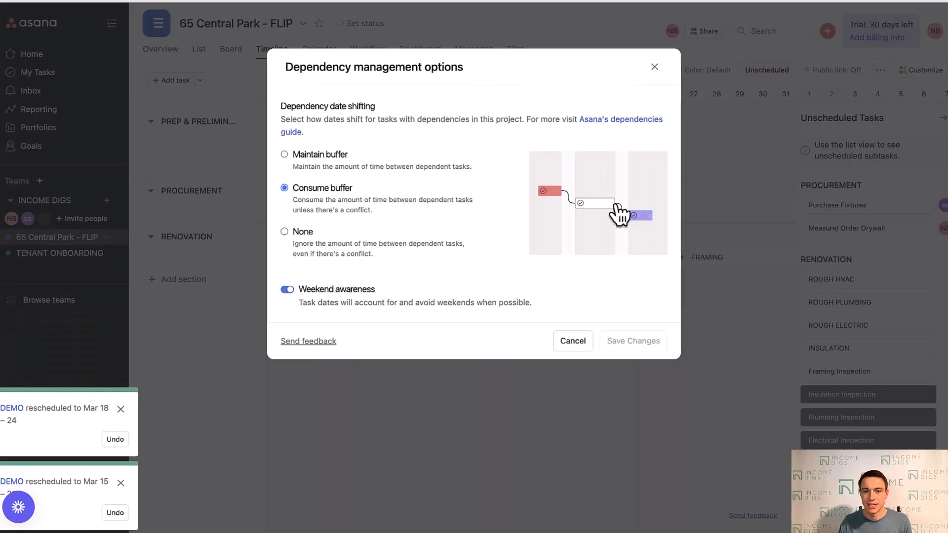
{"action": "right_click", "coordinate": [284, 155]}
{"action": "left_click", "coordinate": [284, 154]}
{"action": "left_click", "coordinate": [629, 343]}
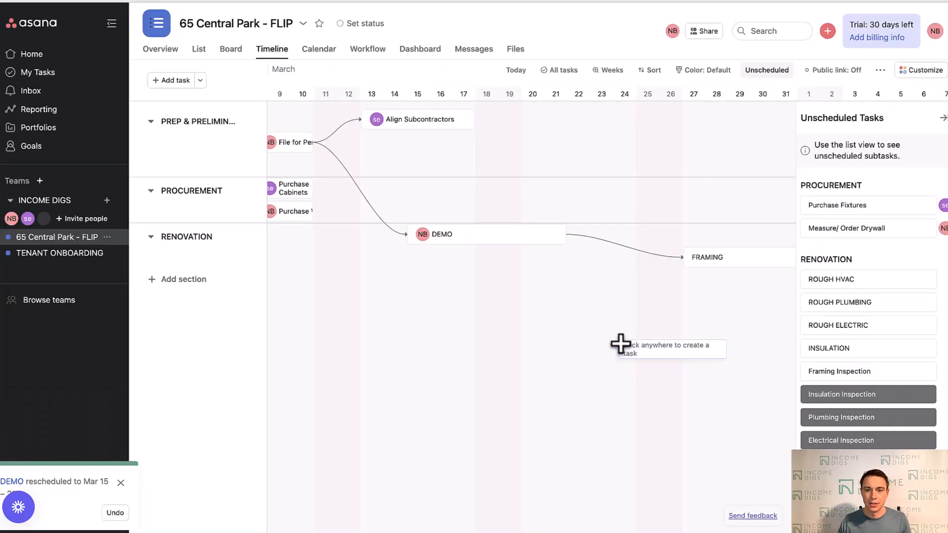
Step: Move DEMO to Mar 19–25 and check FRAMING shifted to Mar 30 – Apr 5
{"action": "left_click_drag", "start_coordinate": [479, 244], "coordinate": [647, 250]}
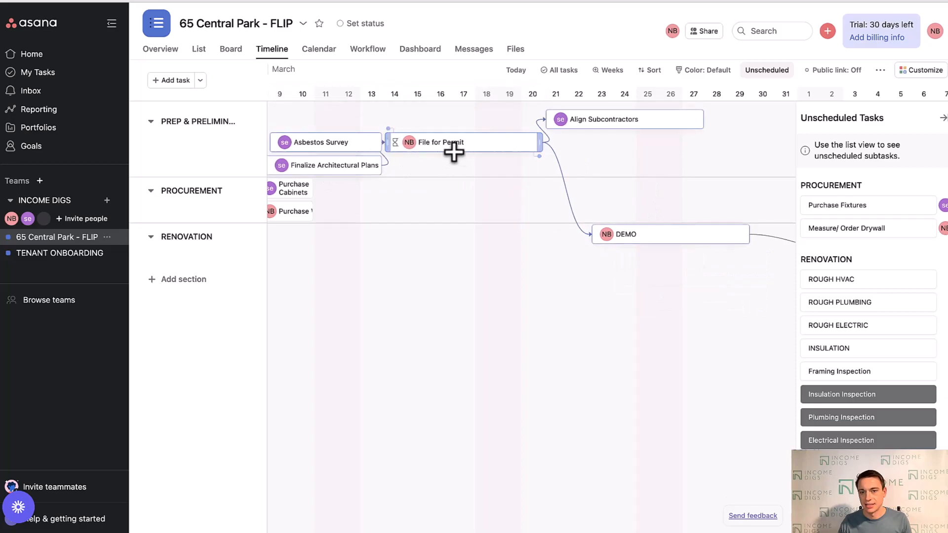
{"action": "left_click_drag", "start_coordinate": [641, 236], "coordinate": [568, 267]}
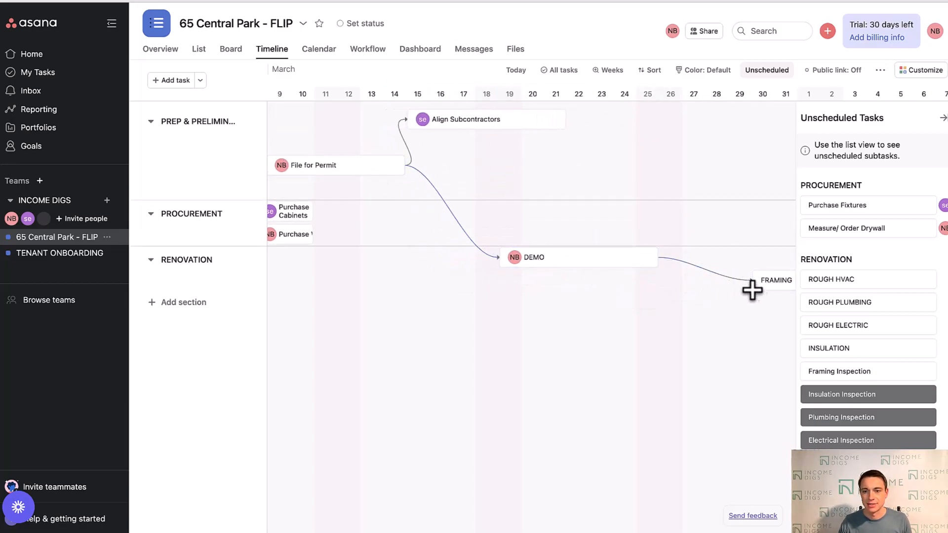
{"action": "left_click", "coordinate": [779, 284]}
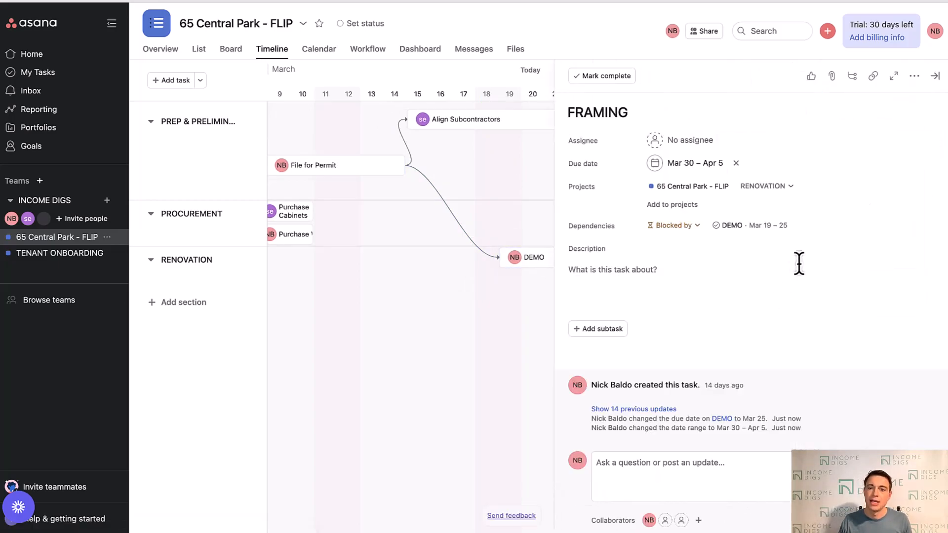
Step: Inspect the Blocked by dependencies in FRAMING's and DEMO's task details
{"action": "left_click", "coordinate": [935, 75]}
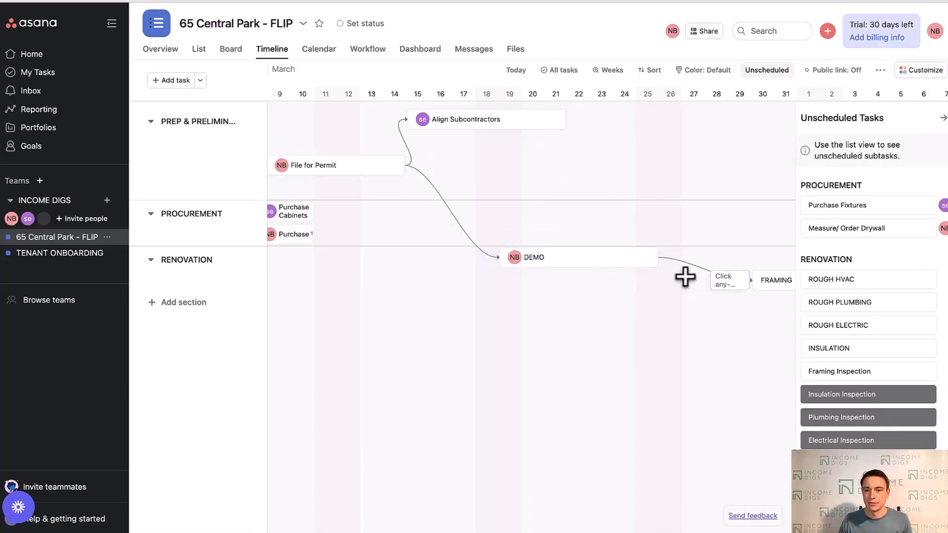
{"action": "left_click", "coordinate": [783, 286]}
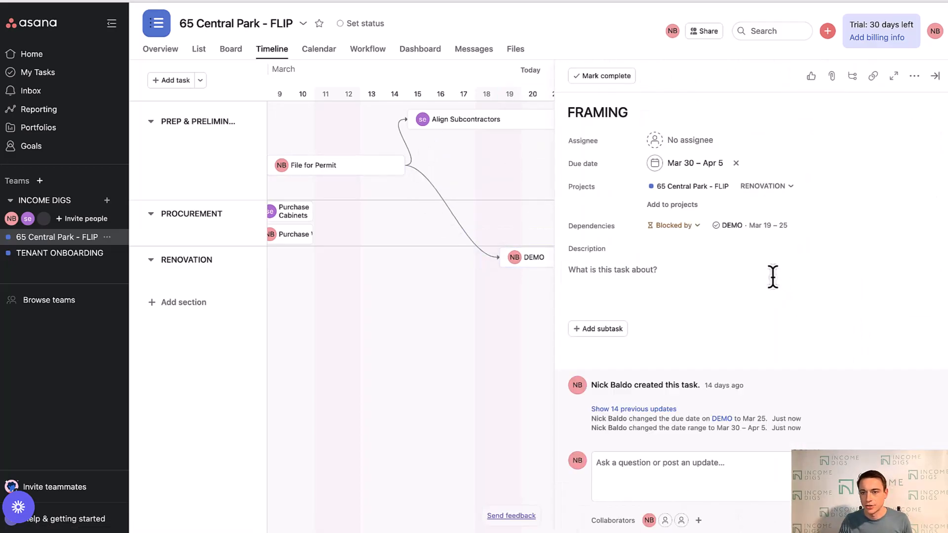
{"action": "left_click", "coordinate": [697, 226]}
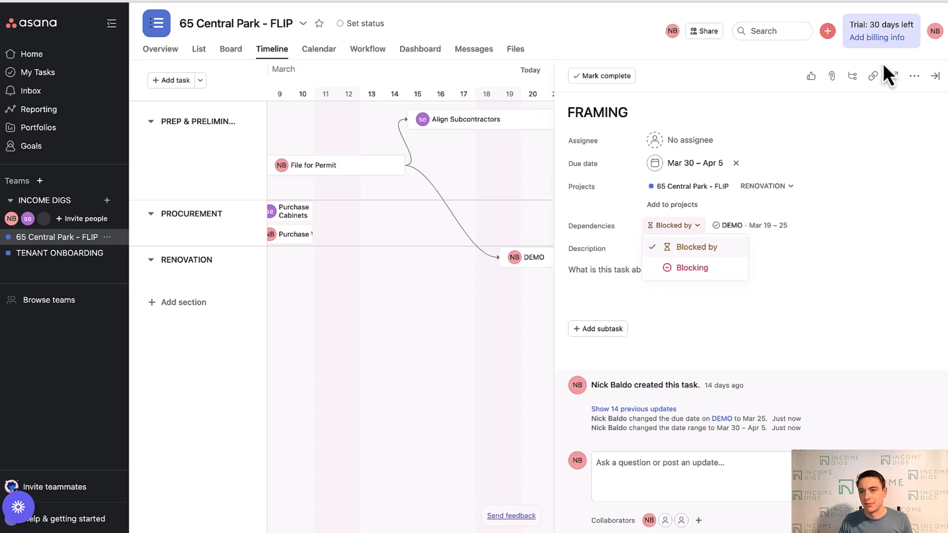
{"action": "left_click", "coordinate": [934, 76]}
{"action": "left_click", "coordinate": [524, 259]}
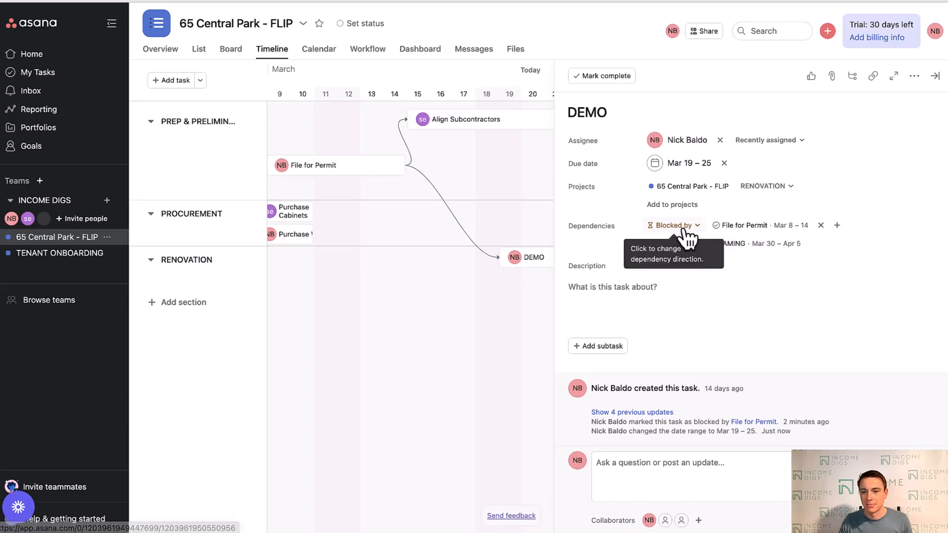
{"action": "left_click", "coordinate": [936, 78]}
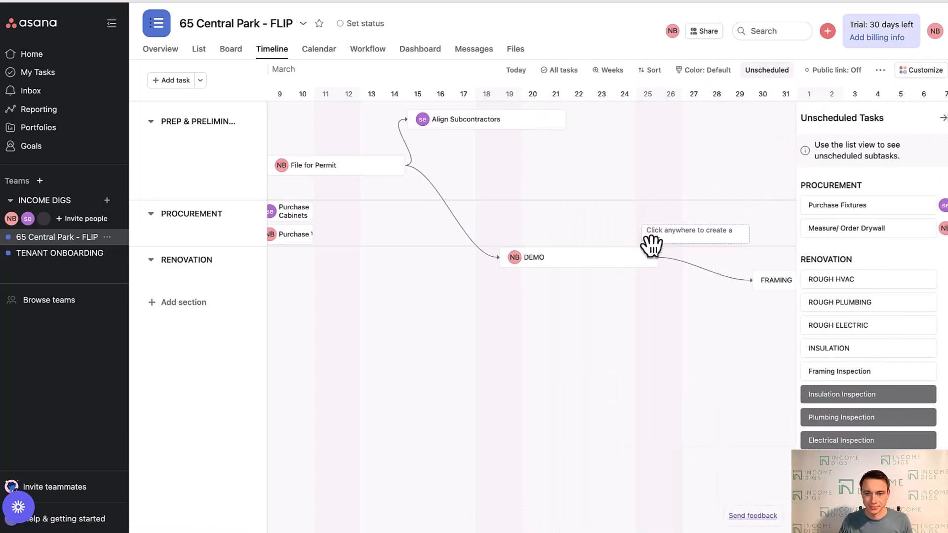
Step: Move DEMO's start to Mar 20 so it spans Mar 20–25
{"action": "left_click_drag", "start_coordinate": [503, 256], "coordinate": [524, 258]}
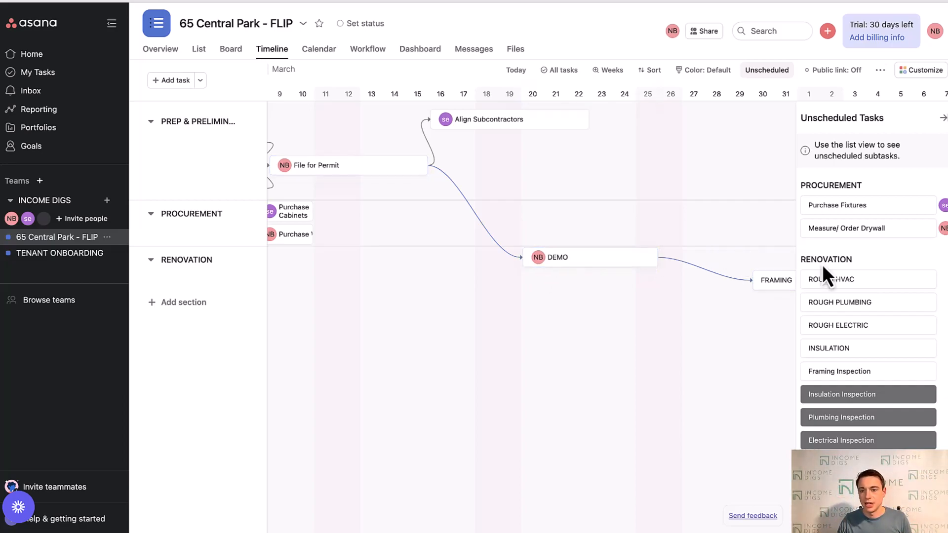
{"action": "scroll", "coordinate": [714, 314], "scroll_direction": "right", "scroll_amount": 2}
{"action": "scroll", "coordinate": [714, 314], "scroll_direction": "right", "scroll_amount": 10}
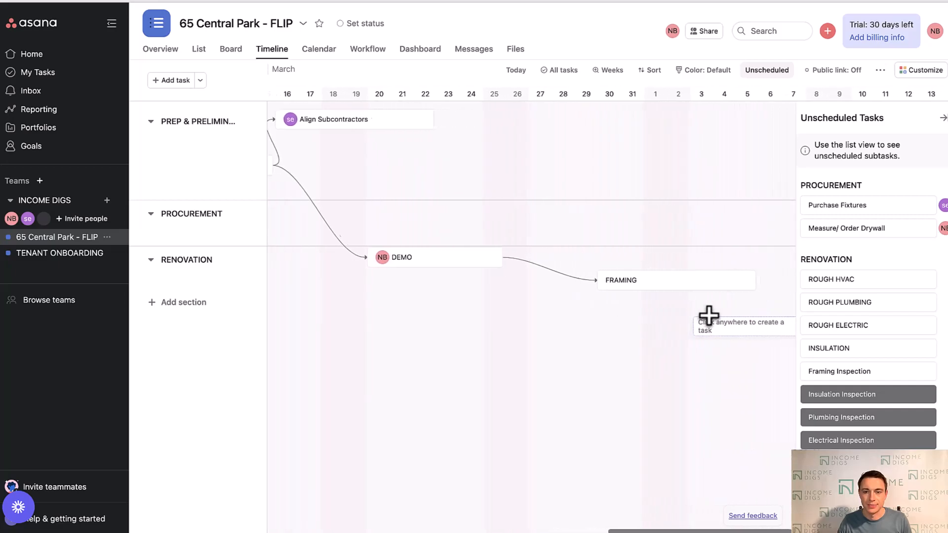
{"action": "scroll", "coordinate": [464, 286], "scroll_direction": "right", "scroll_amount": 1}
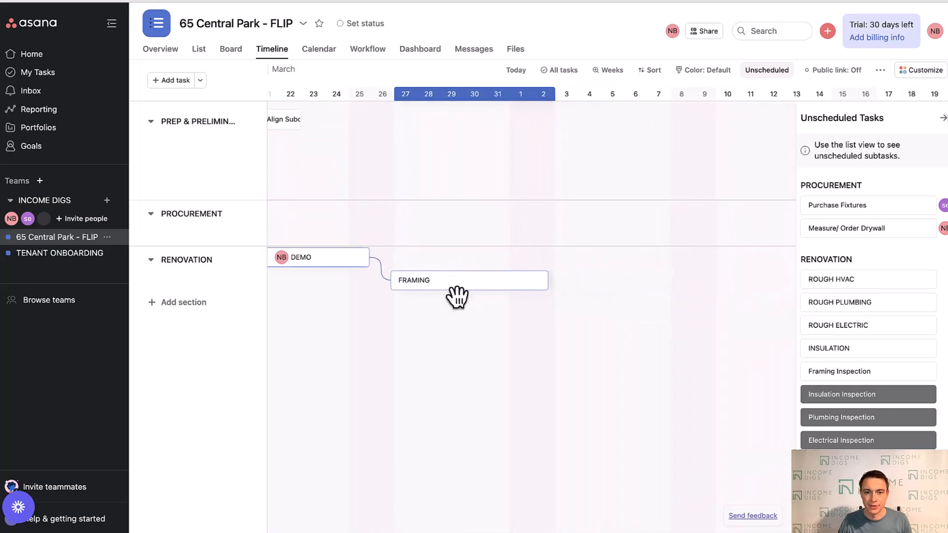
Step: Switch the dependency management option to Consume buffer and save
{"action": "left_click", "coordinate": [880, 71]}
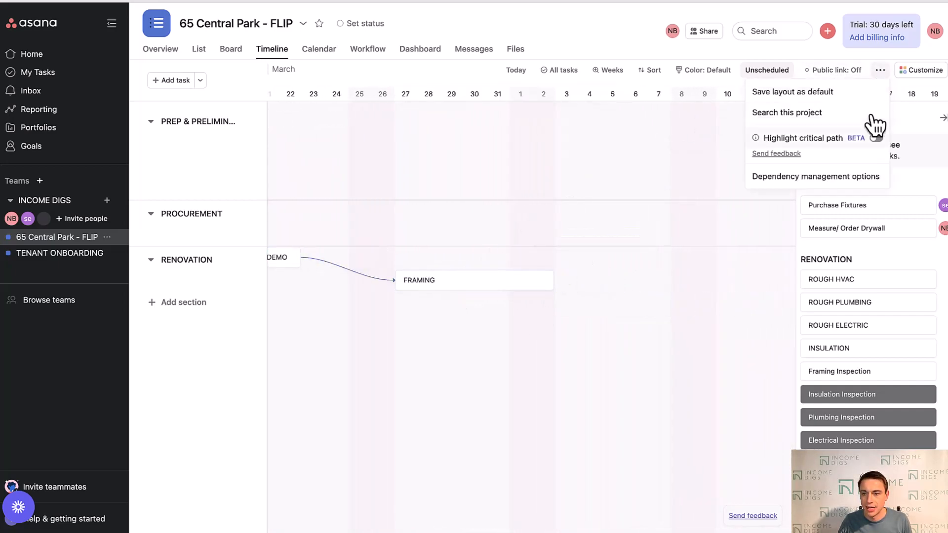
{"action": "left_click", "coordinate": [790, 176]}
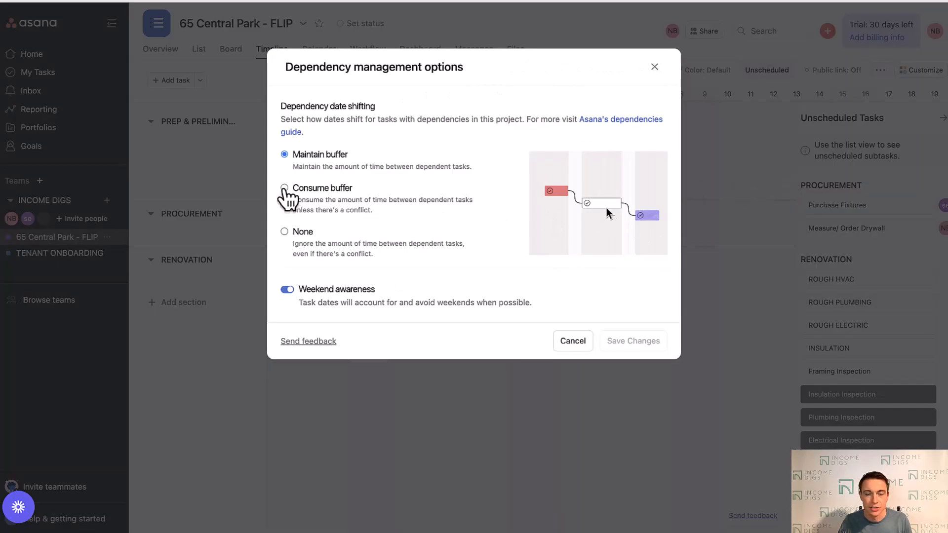
{"action": "left_click", "coordinate": [285, 191]}
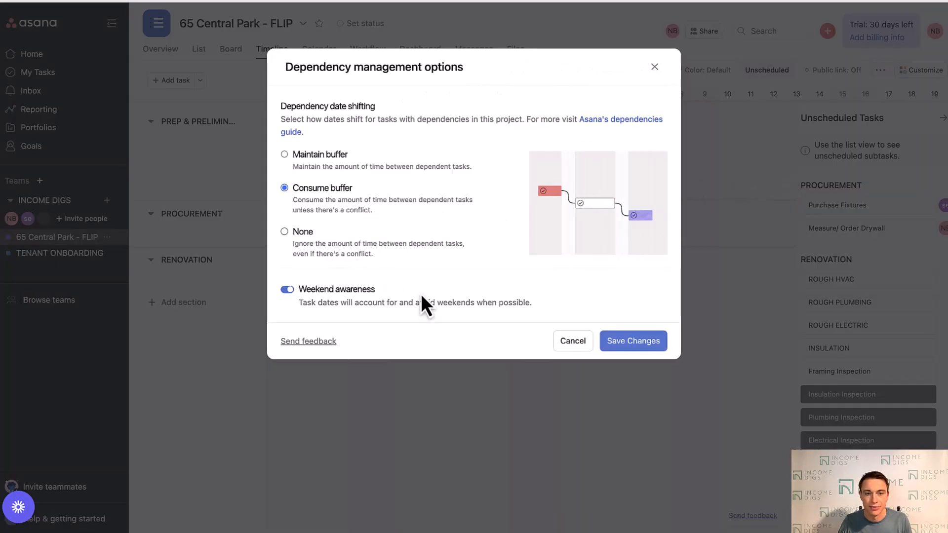
{"action": "left_click", "coordinate": [628, 341]}
Step: Set DEMO to Mar 20–24 and schedule Insulation Inspection for Mar 28 – Apr 1
{"action": "scroll", "coordinate": [389, 328], "scroll_direction": "left", "scroll_amount": 5}
{"action": "left_click_drag", "start_coordinate": [388, 257], "coordinate": [518, 259]}
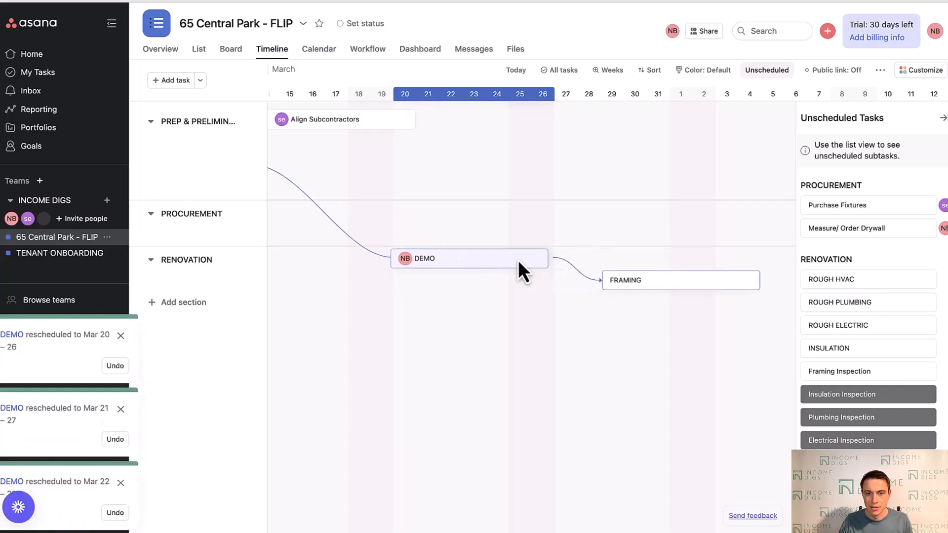
{"action": "left_click_drag", "start_coordinate": [556, 255], "coordinate": [507, 256]}
{"action": "left_click_drag", "start_coordinate": [857, 394], "coordinate": [630, 338]}
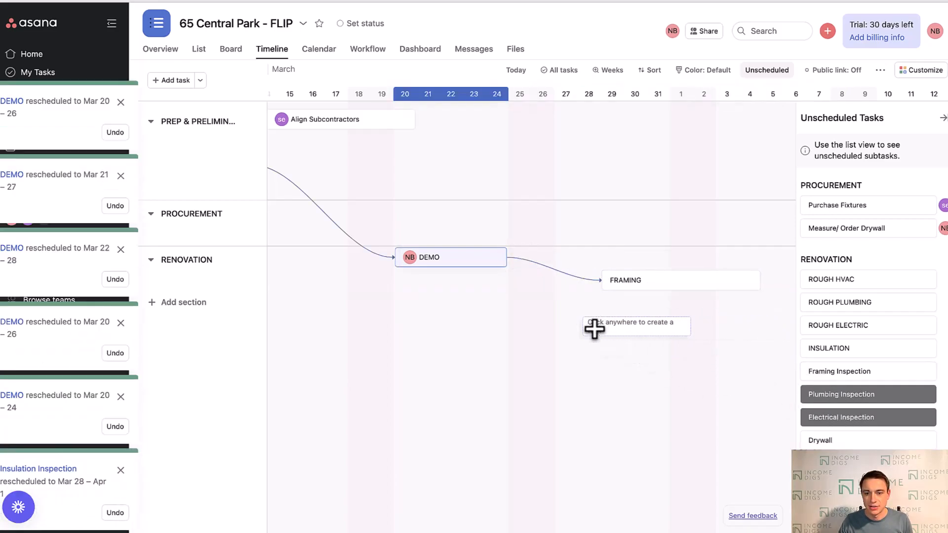
{"action": "scroll", "coordinate": [653, 317], "scroll_direction": "right", "scroll_amount": 1}
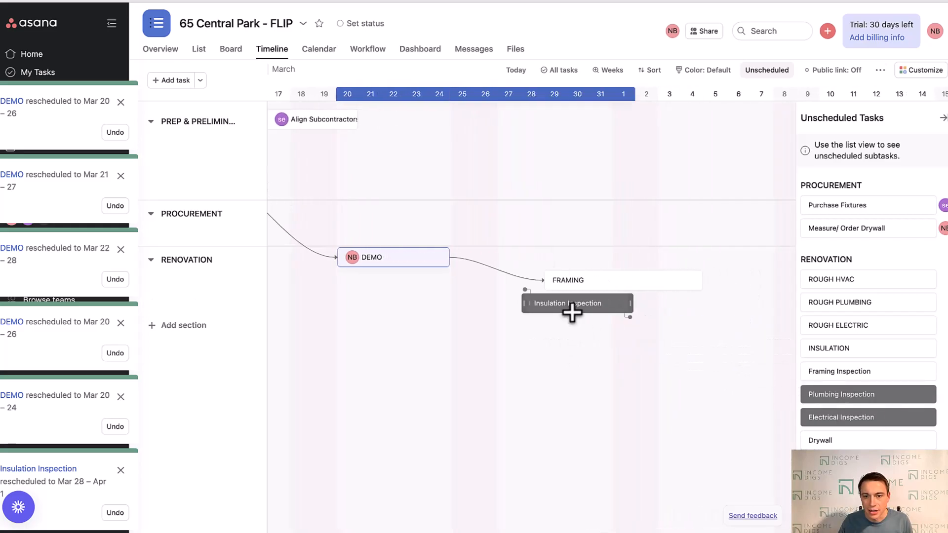
Step: Open and close Insulation Inspection's details and view the task bar colour choices
{"action": "left_click", "coordinate": [554, 307]}
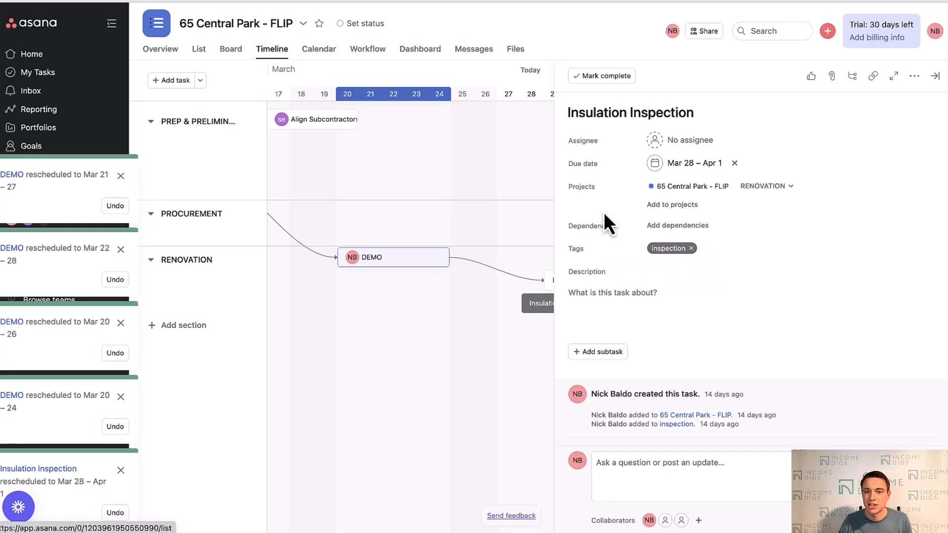
{"action": "left_click", "coordinate": [935, 75]}
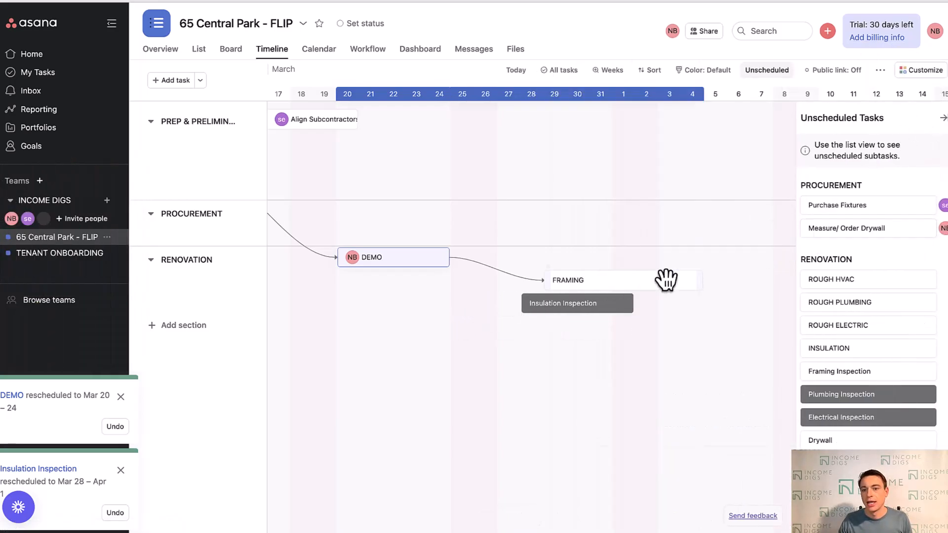
{"action": "left_click", "coordinate": [569, 308]}
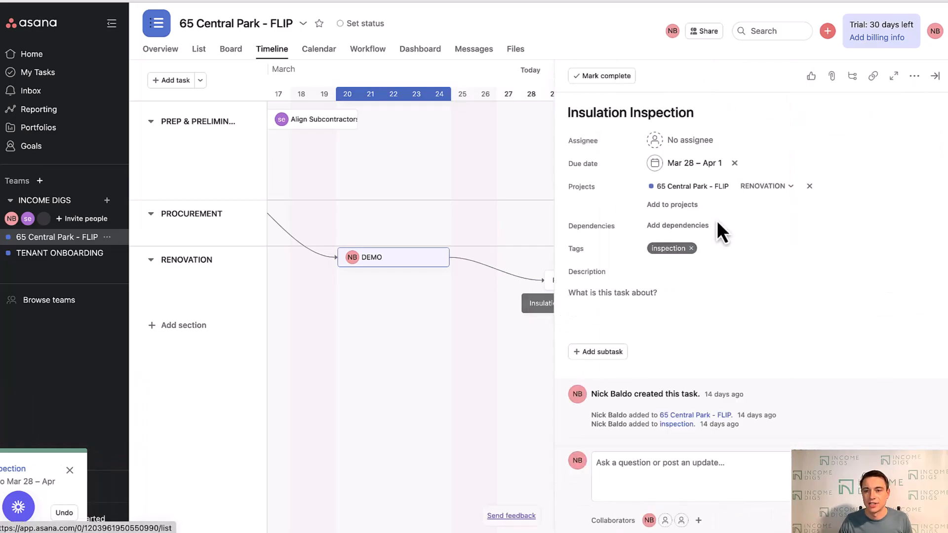
{"action": "left_click", "coordinate": [933, 76]}
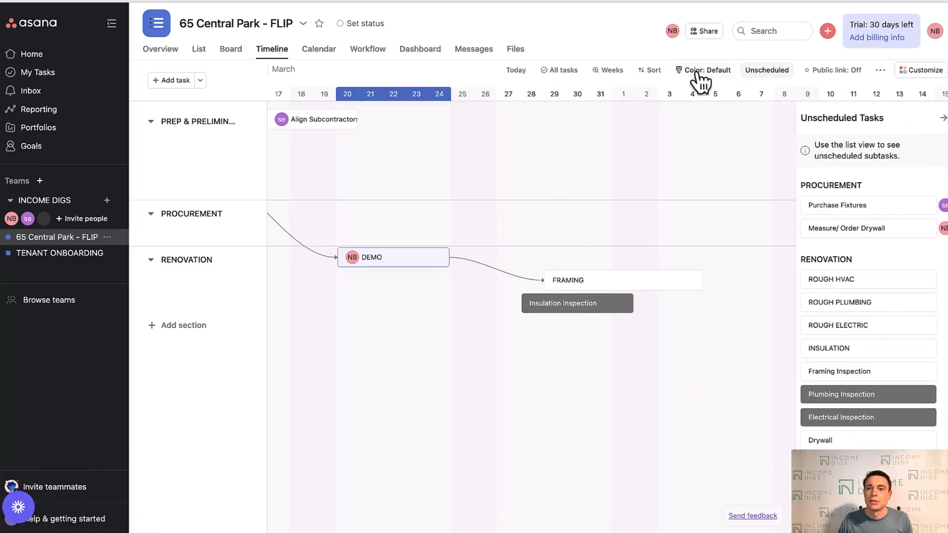
{"action": "left_click", "coordinate": [700, 75]}
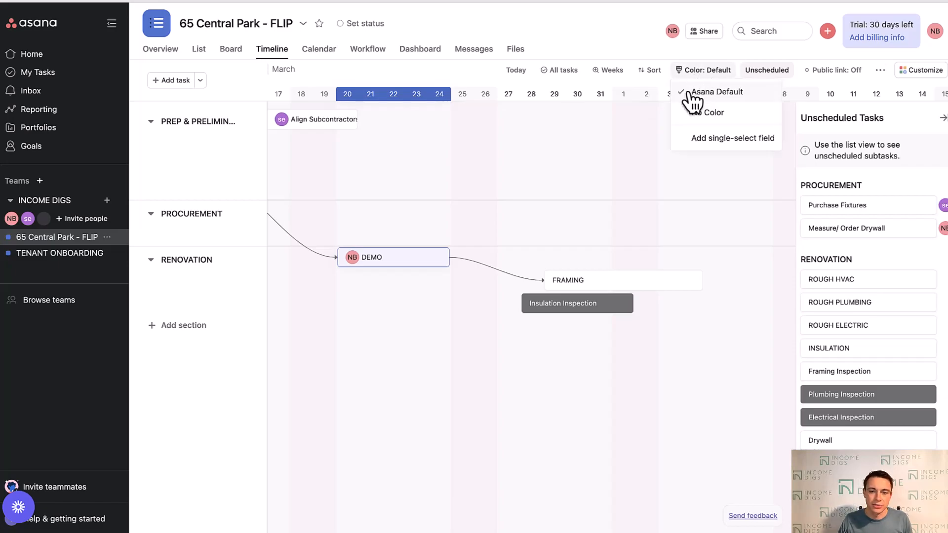
Step: Make Insulation Inspection a single-day milestone on Apr 7, dependent on FRAMING
{"action": "left_click", "coordinate": [562, 305]}
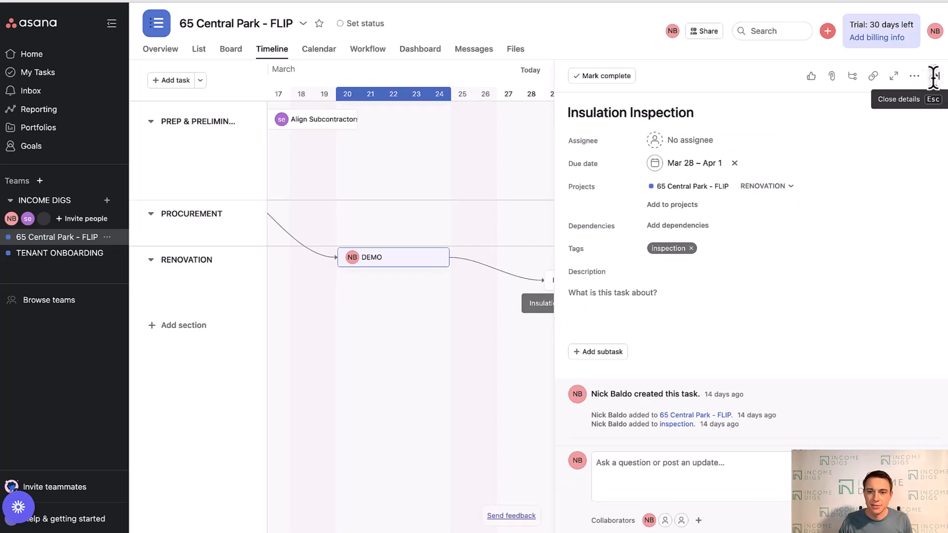
{"action": "left_click", "coordinate": [681, 168]}
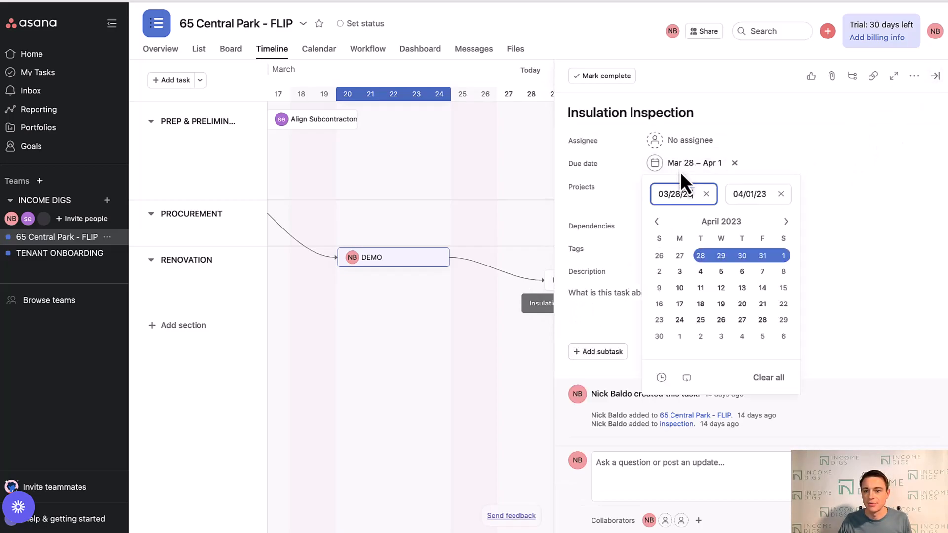
{"action": "left_click", "coordinate": [707, 195]}
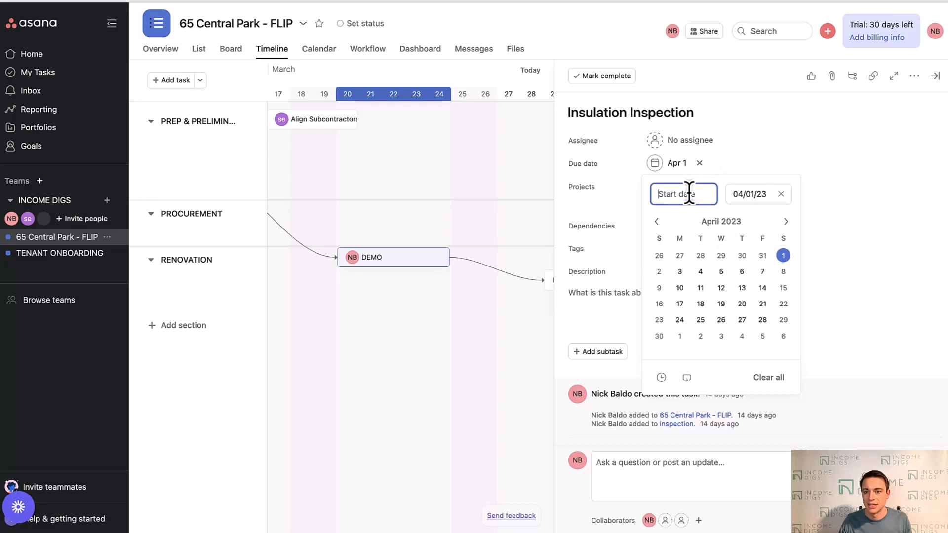
{"action": "left_click", "coordinate": [783, 255]}
{"action": "left_click", "coordinate": [476, 351]}
{"action": "left_click_drag", "start_coordinate": [623, 300], "coordinate": [759, 308]}
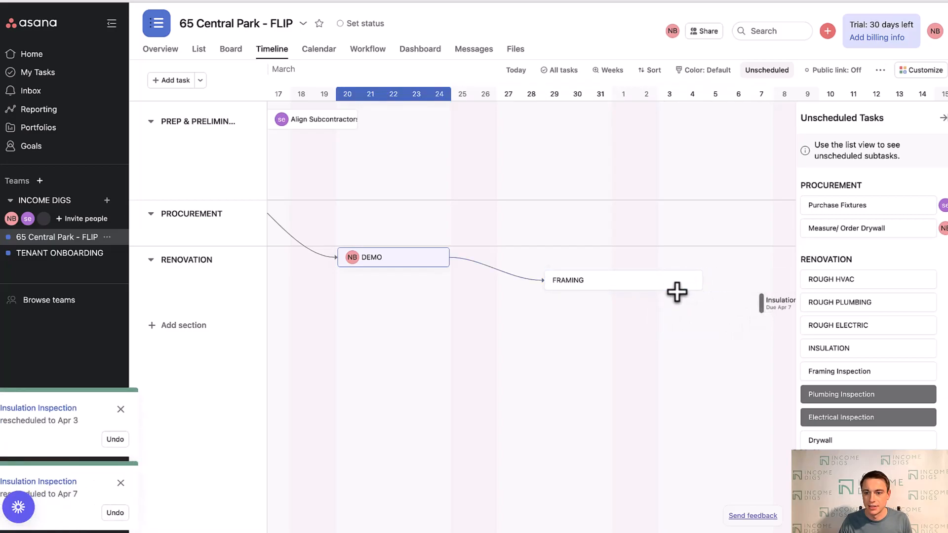
{"action": "left_click_drag", "start_coordinate": [699, 296], "coordinate": [762, 306]}
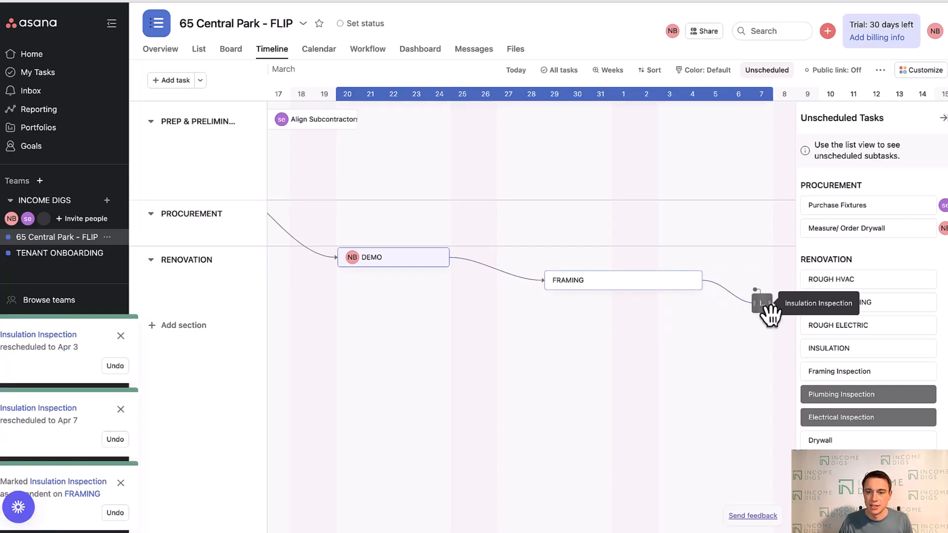
Step: Hide the Unscheduled list and sidebar, close Insulation Inspection, and view DEMO's Mar 20–24 details
{"action": "scroll", "coordinate": [467, 299], "scroll_direction": "left", "scroll_amount": 2}
{"action": "scroll", "coordinate": [467, 299], "scroll_direction": "left", "scroll_amount": 4}
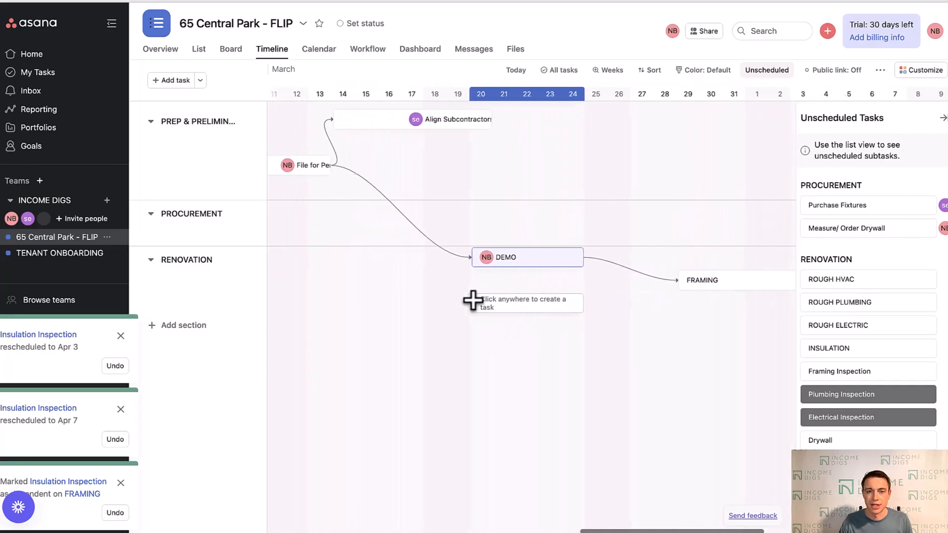
{"action": "left_click", "coordinate": [941, 118]}
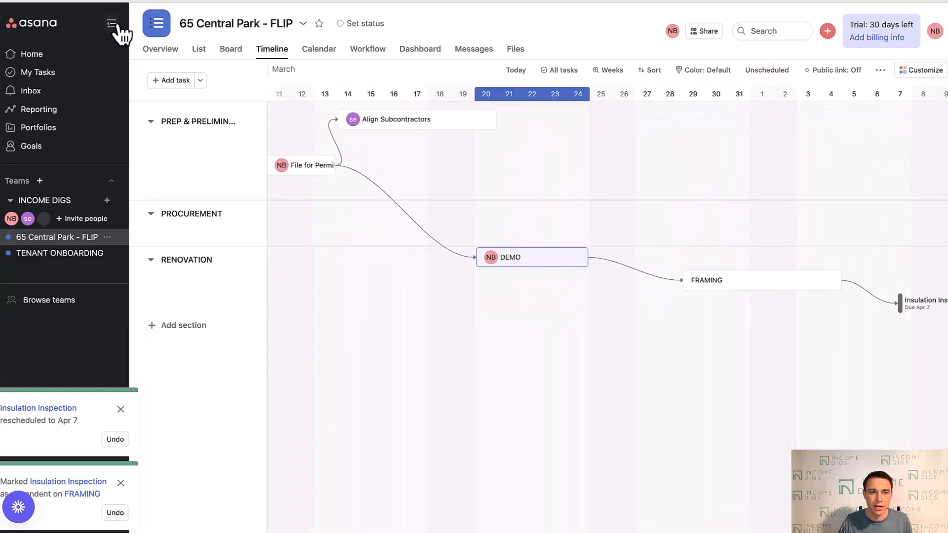
{"action": "left_click", "coordinate": [111, 23]}
{"action": "scroll", "coordinate": [286, 206], "scroll_direction": "left", "scroll_amount": 5}
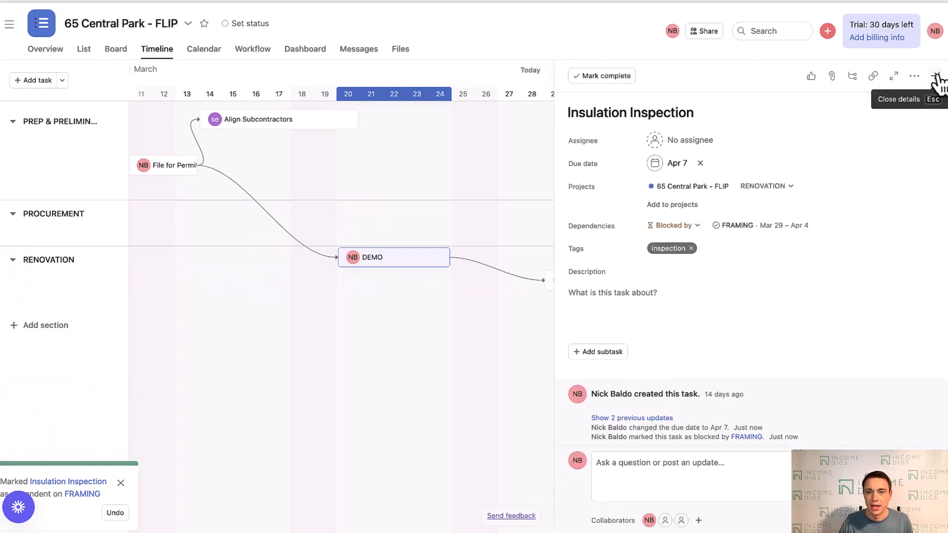
{"action": "left_click", "coordinate": [936, 78]}
{"action": "left_click", "coordinate": [382, 270]}
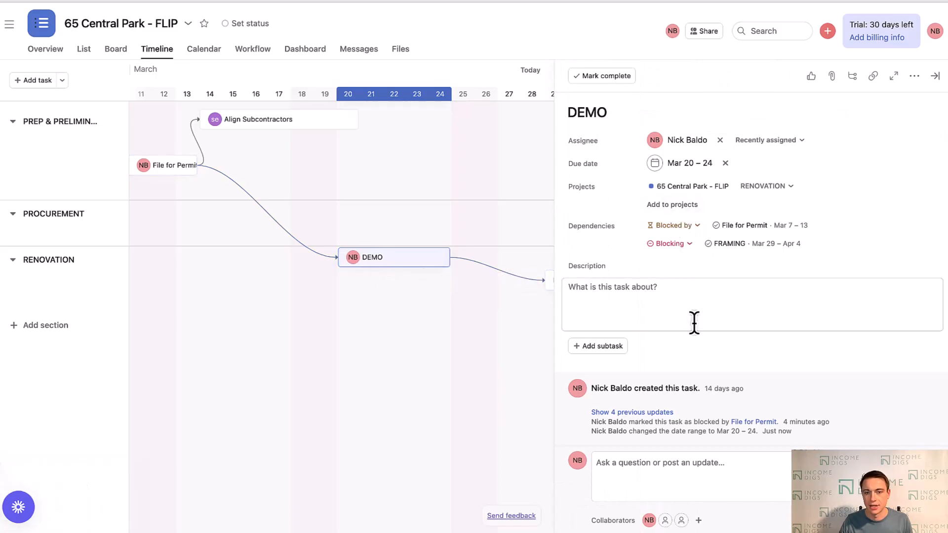
Step: On the timeline, move FRAMING to Mar 27 – Apr 2 and DEMO back to Mar 13–17
{"action": "left_click", "coordinate": [936, 77]}
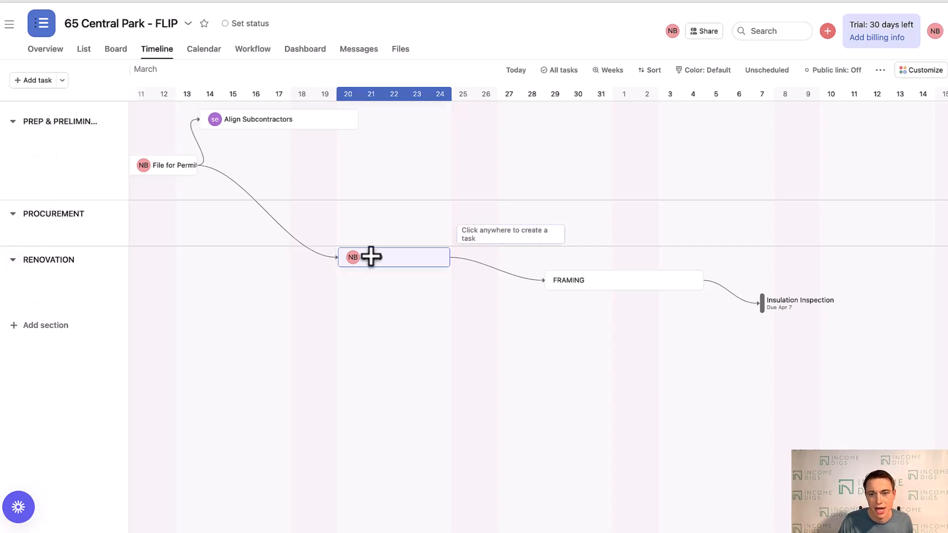
{"action": "left_click_drag", "start_coordinate": [634, 279], "coordinate": [573, 283]}
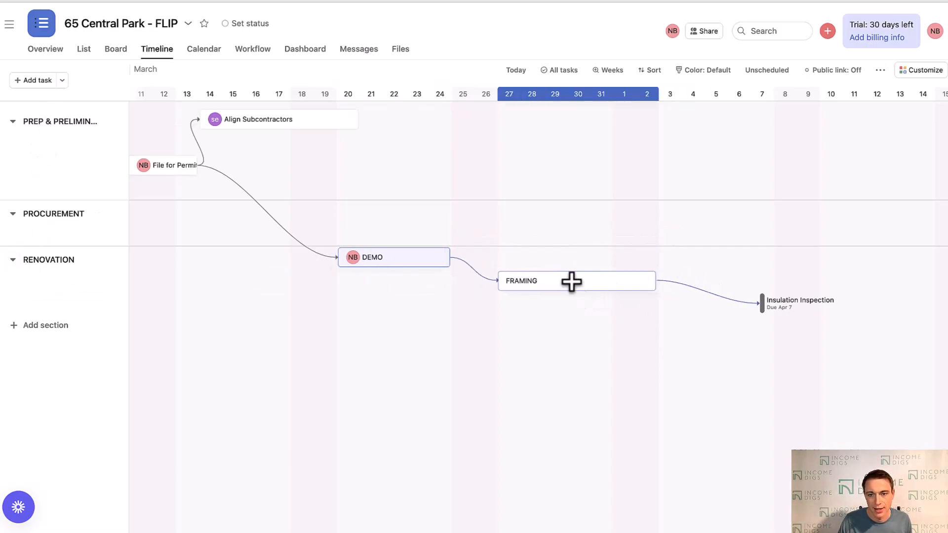
{"action": "left_click_drag", "start_coordinate": [408, 261], "coordinate": [254, 259]}
{"action": "scroll", "coordinate": [265, 267], "scroll_direction": "left", "scroll_amount": 5}
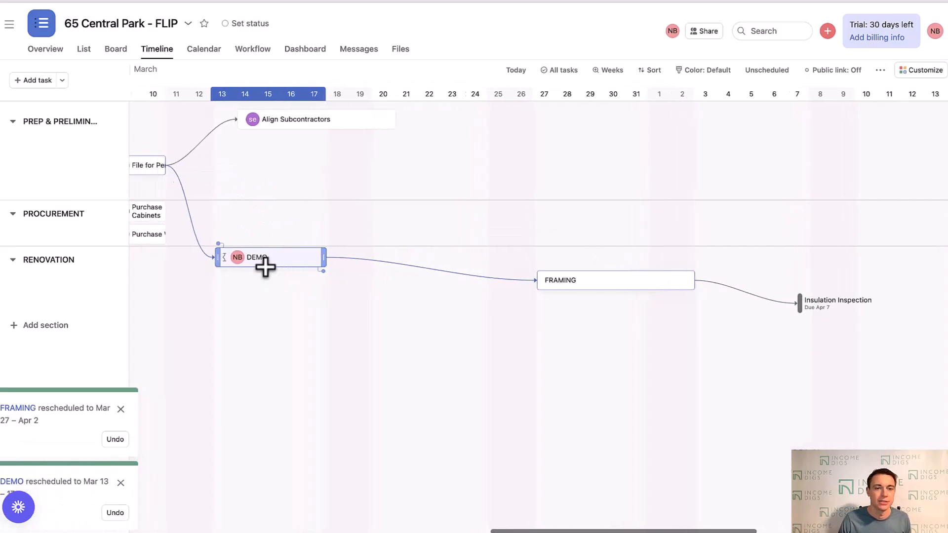
{"action": "scroll", "coordinate": [265, 267], "scroll_direction": "left", "scroll_amount": 8}
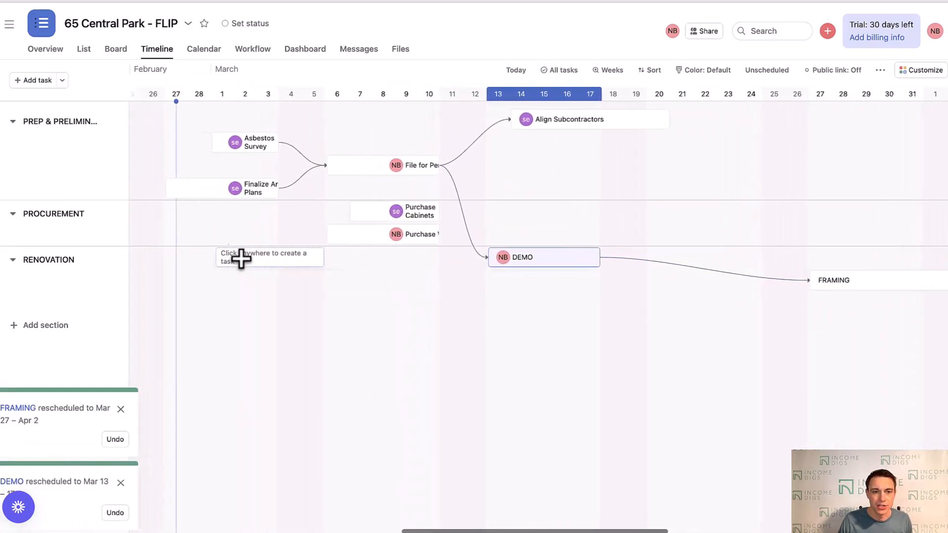
{"action": "scroll", "coordinate": [216, 230], "scroll_direction": "left", "scroll_amount": 15}
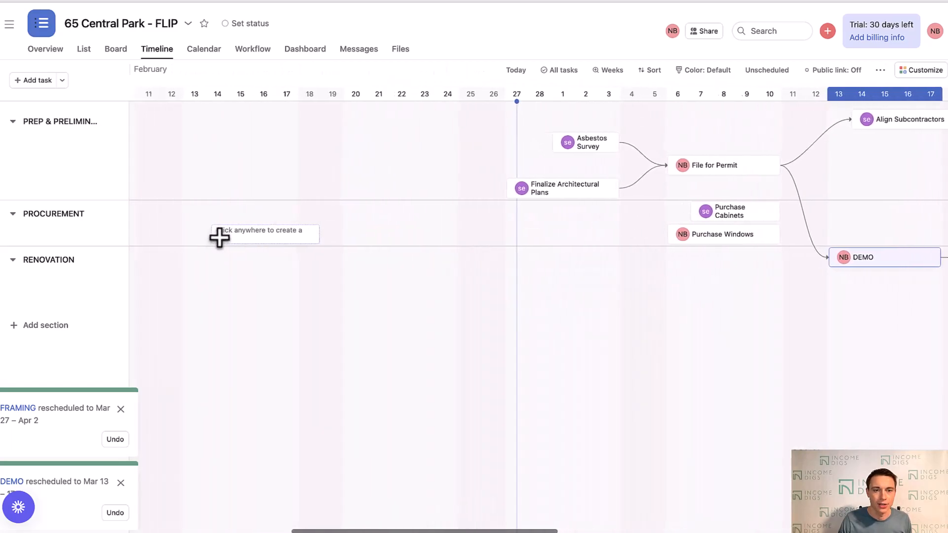
Step: Switch to List view, open Customize, and preview custom field types without creating one
{"action": "left_click", "coordinate": [85, 51]}
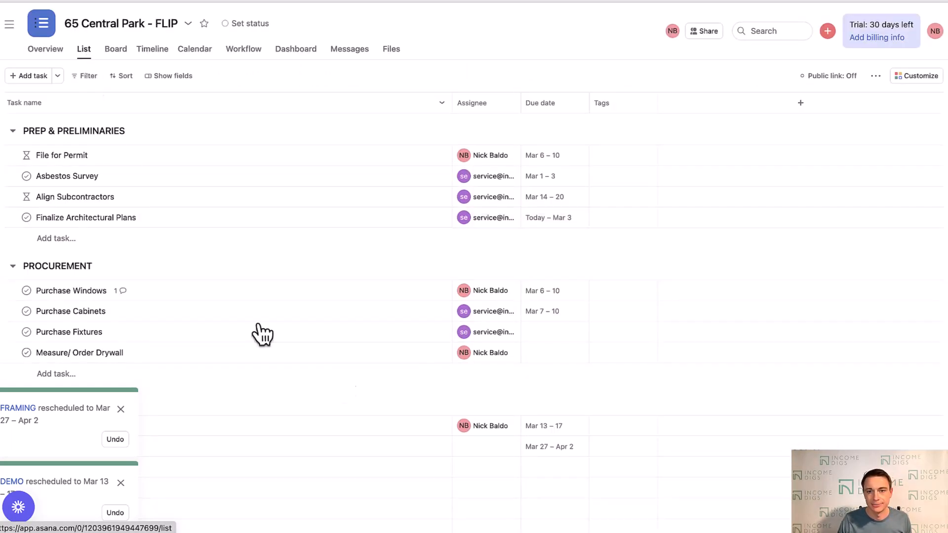
{"action": "left_click", "coordinate": [918, 82]}
{"action": "left_click", "coordinate": [804, 199]}
{"action": "left_click", "coordinate": [606, 143]}
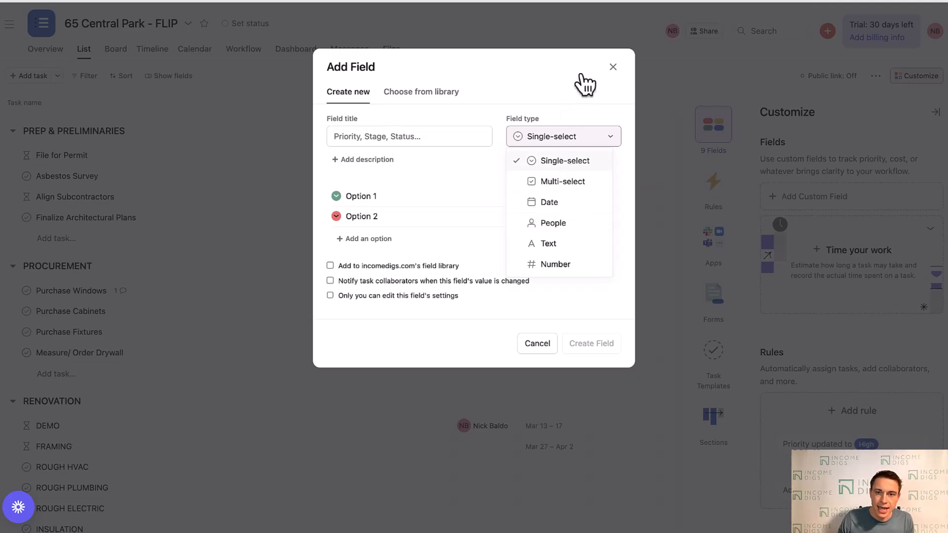
{"action": "left_click", "coordinate": [613, 67]}
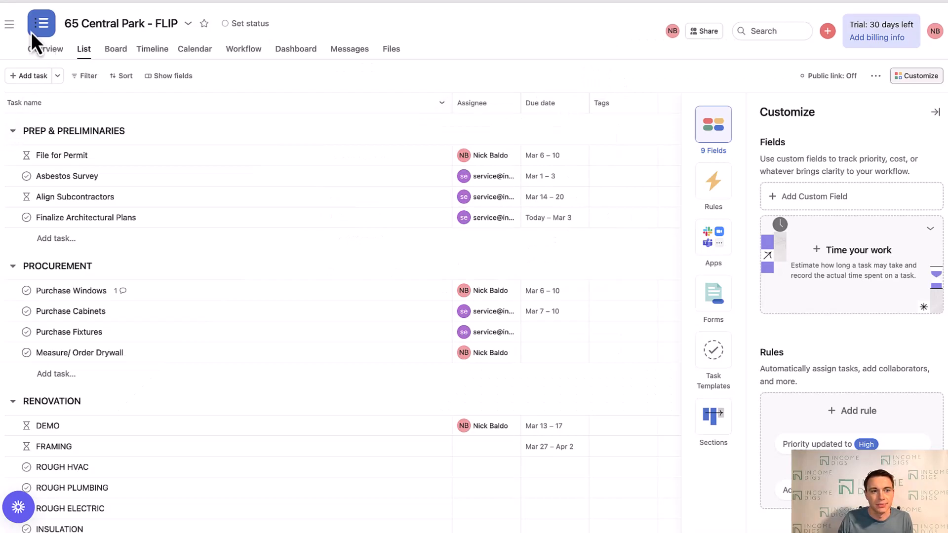
Step: Create a blank project named CRM in the INCOME DIGS team and go into it
{"action": "left_click", "coordinate": [10, 24]}
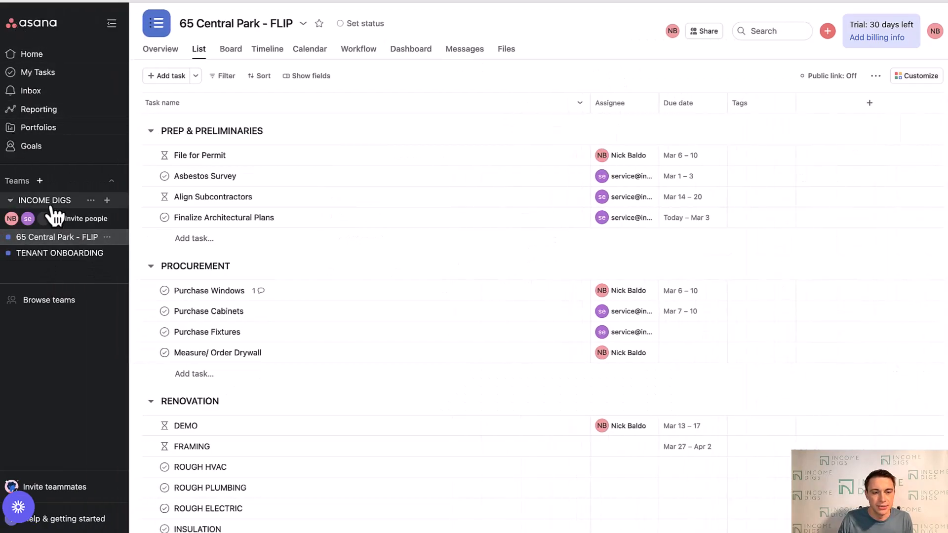
{"action": "left_click", "coordinate": [107, 200]}
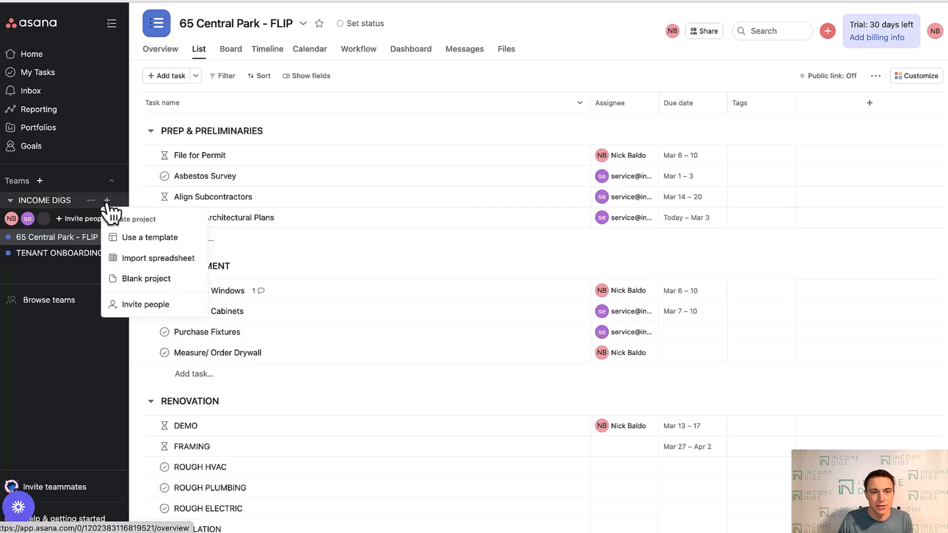
{"action": "left_click", "coordinate": [139, 279]}
{"action": "type", "text": "crm"}
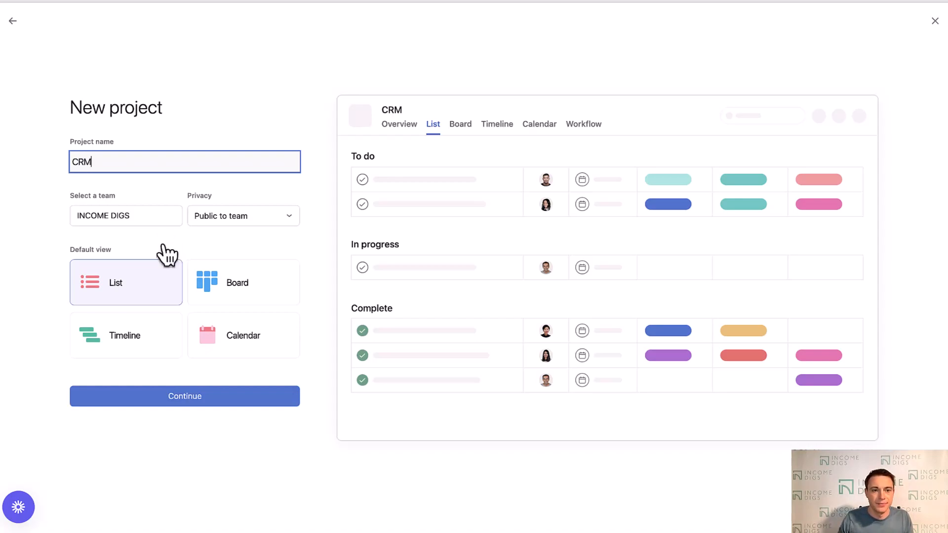
{"action": "left_click", "coordinate": [196, 400]}
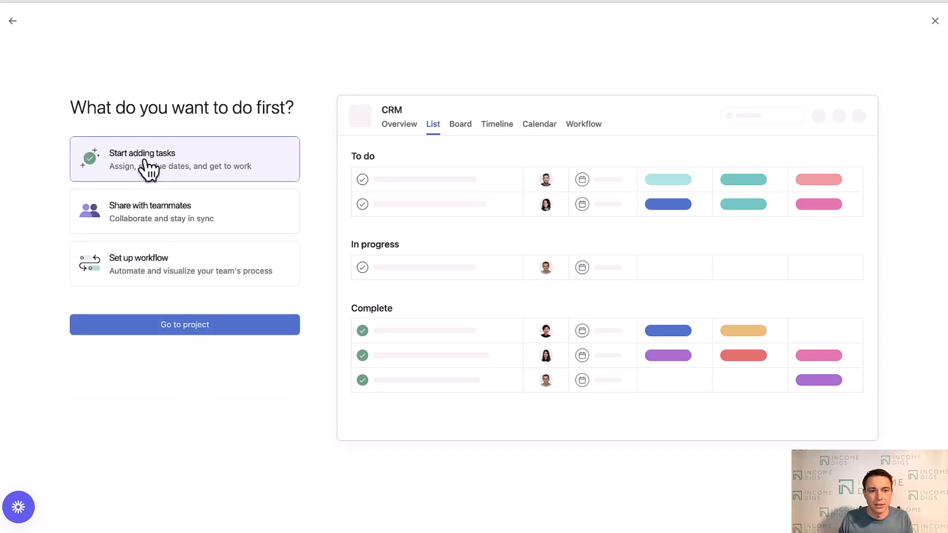
{"action": "left_click", "coordinate": [154, 326]}
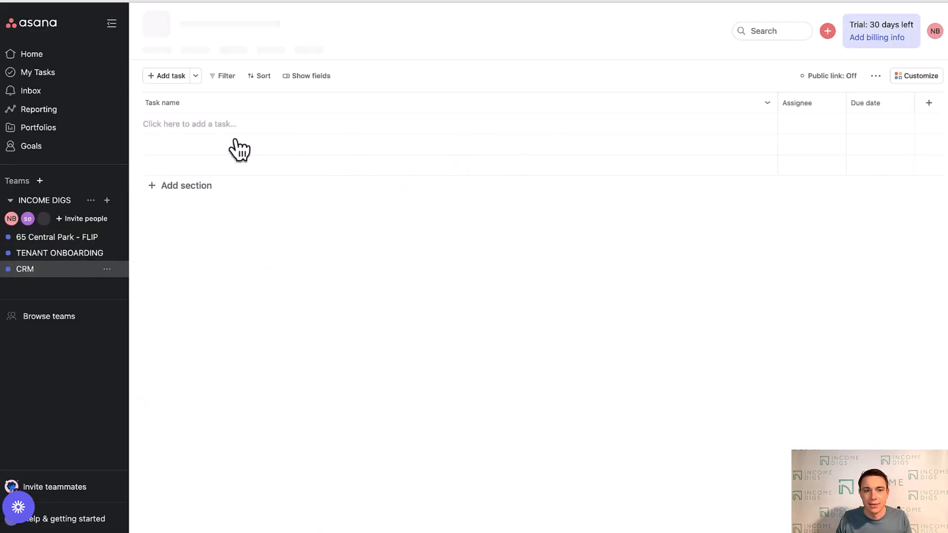
Step: Add a 123 MAIN ST task and begin a STATUS custom field with first option NEW
{"action": "left_click", "coordinate": [197, 123]}
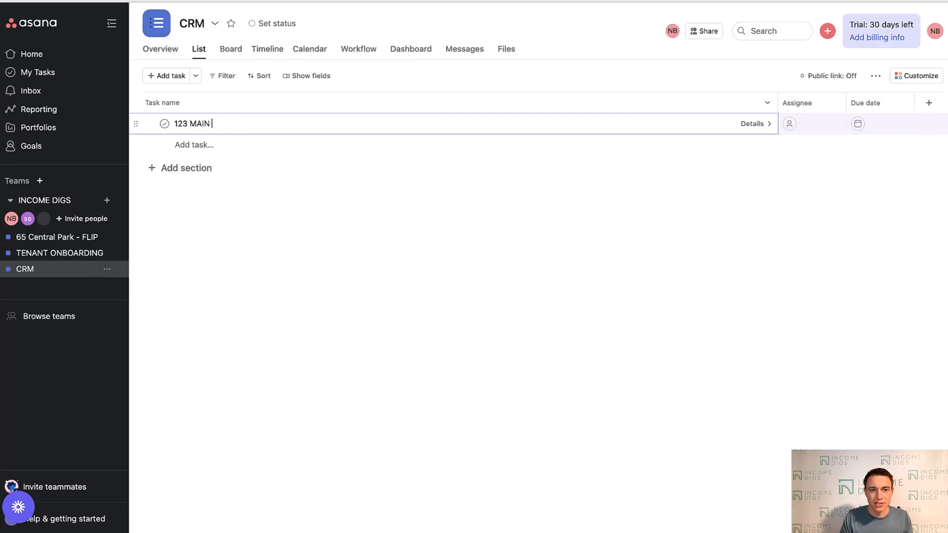
{"action": "key", "text": "Return"}
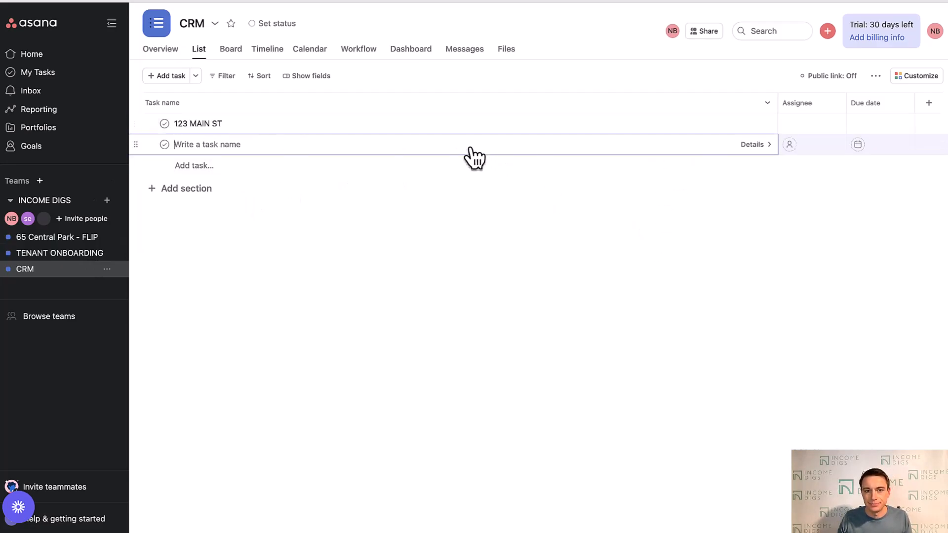
{"action": "left_click", "coordinate": [917, 77]}
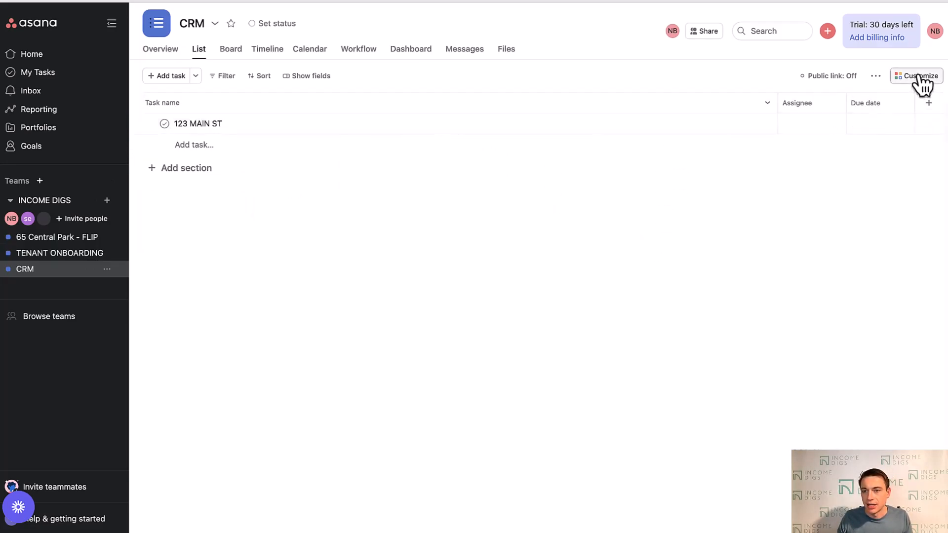
{"action": "left_click", "coordinate": [813, 197]}
{"action": "type", "text": "STATUS"}
{"action": "left_click_drag", "start_coordinate": [398, 198], "coordinate": [296, 200]}
{"action": "type", "text": "NEW"}
{"action": "key", "text": "Tab"}
{"action": "key", "text": "Tab"}
{"action": "key", "text": "Tab"}
{"action": "key", "text": "Tab"}
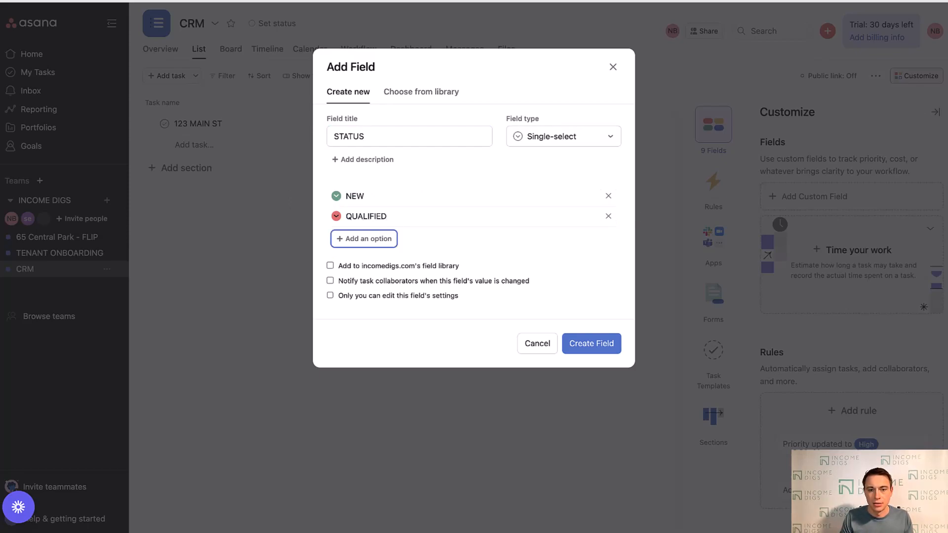
Step: Add STATUS options PROPOSAL, NEGOTIATION, WON, LOST and ABONDONDED
{"action": "key", "text": "Return"}
{"action": "type", "text": "PROPOSAL"}
{"action": "key", "text": "Return"}
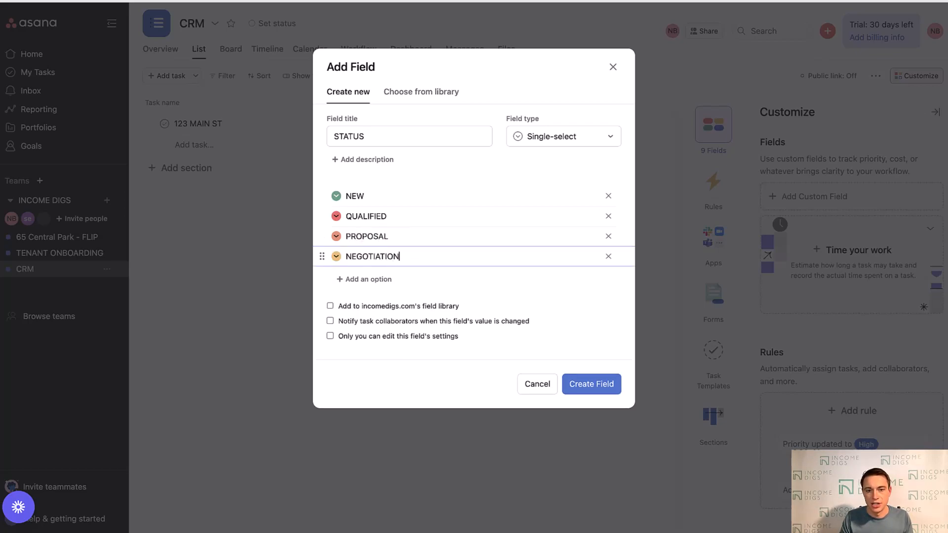
{"action": "key", "text": "Return"}
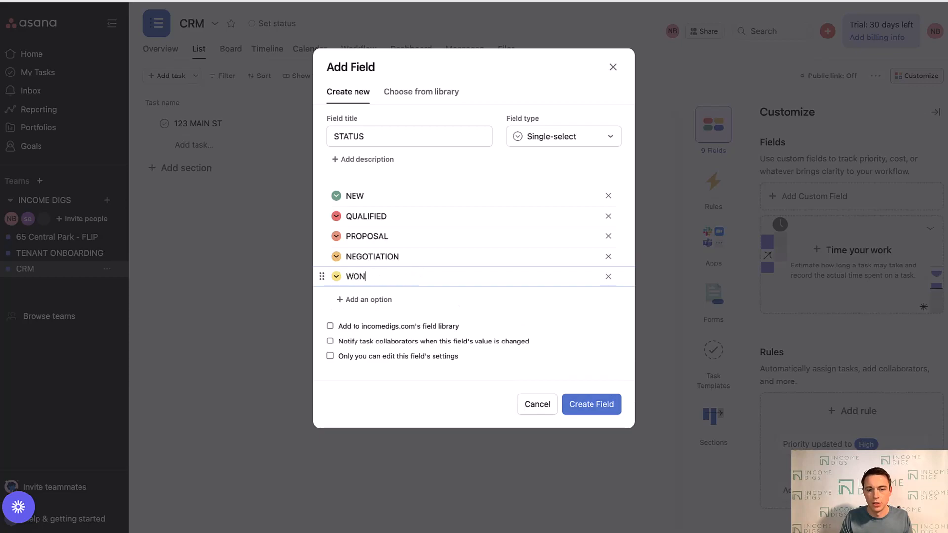
{"action": "key", "text": "Return"}
{"action": "type", "text": "LOST"}
{"action": "key", "text": "Return"}
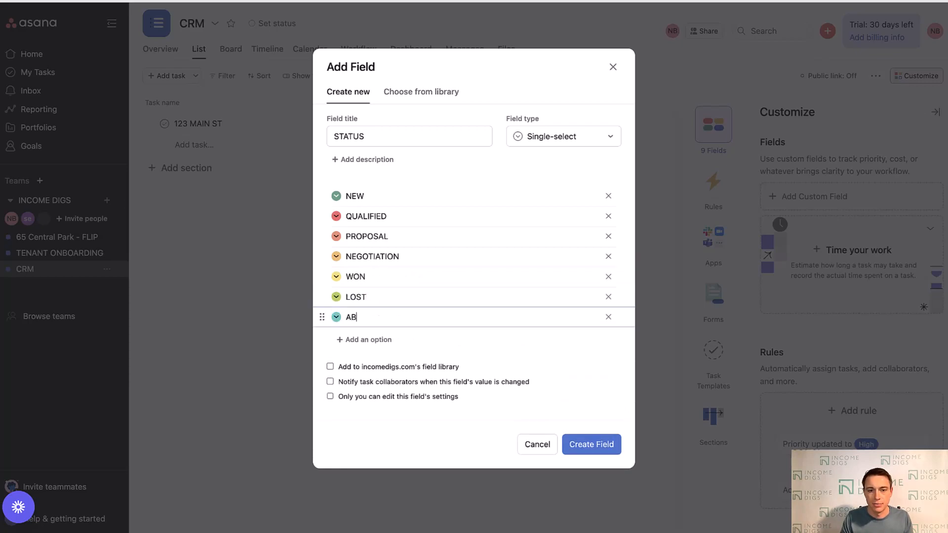
{"action": "key", "text": "ctrl+space"}
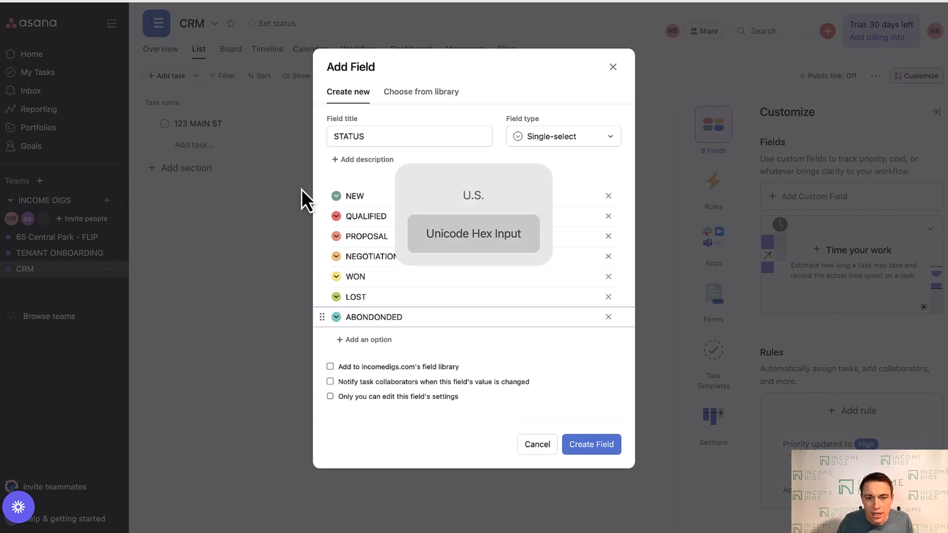
Step: Colour WON teal and LOST red, then create the STATUS field
{"action": "left_click", "coordinate": [336, 276]}
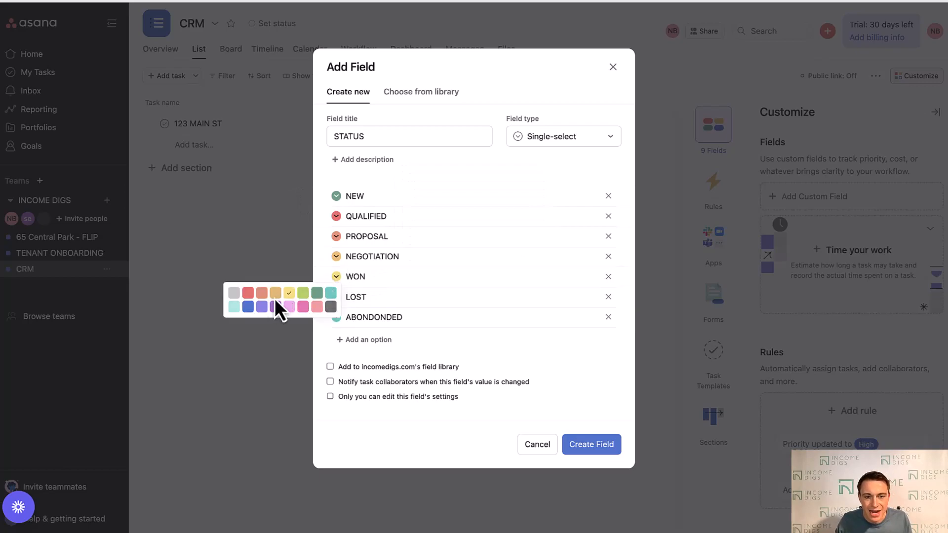
{"action": "left_click", "coordinate": [330, 293]}
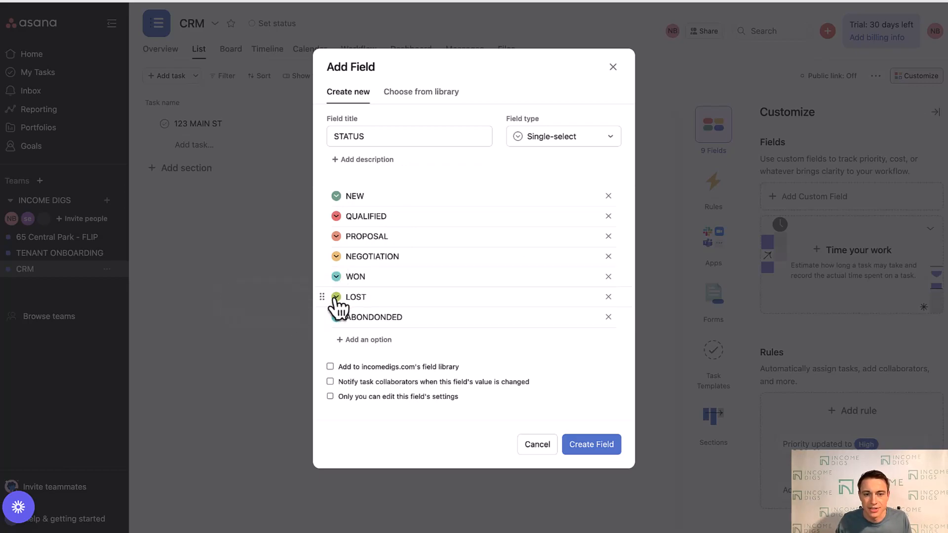
{"action": "left_click", "coordinate": [336, 297]}
{"action": "left_click", "coordinate": [248, 313]}
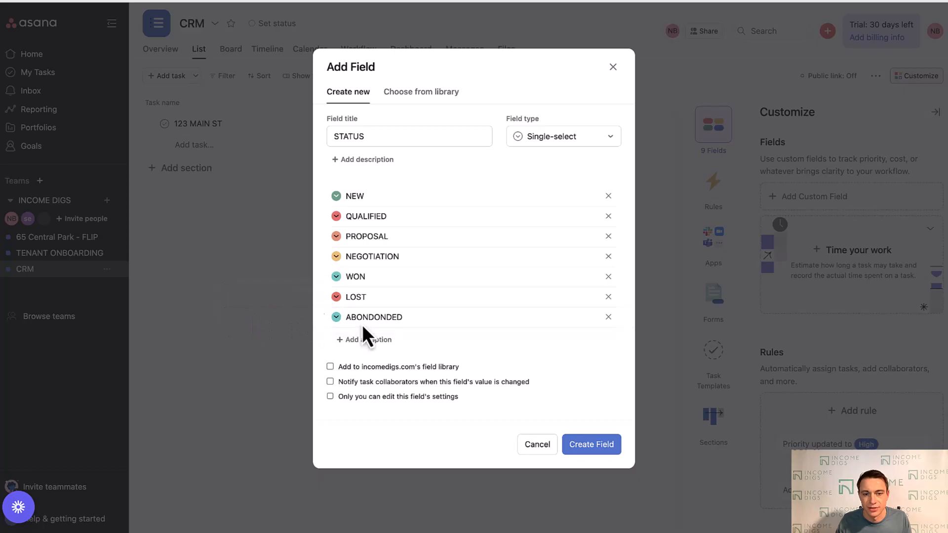
{"action": "left_click", "coordinate": [597, 450]}
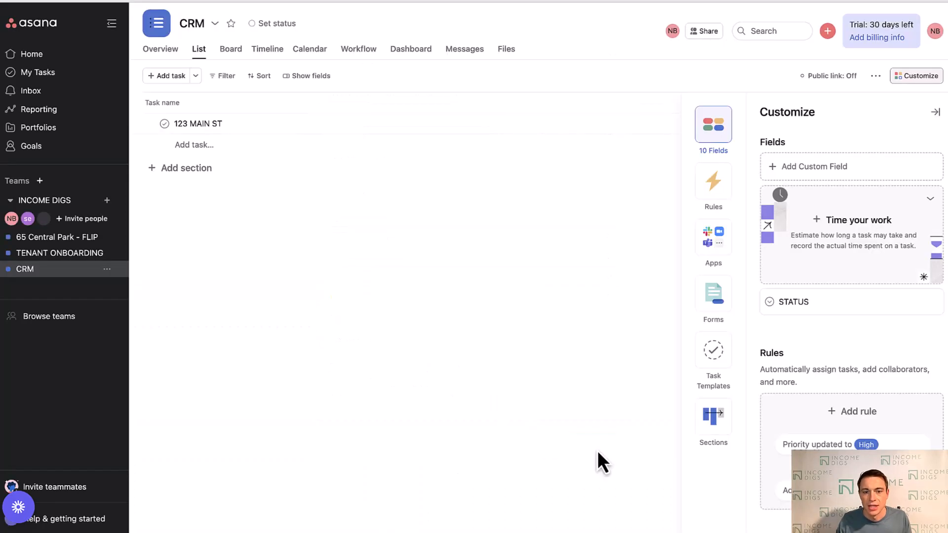
{"action": "left_click", "coordinate": [937, 116]}
Step: Set 123 MAIN ST to NEW, add 456 MAPLE as PROPOSAL, and view the Board
{"action": "left_click", "coordinate": [869, 123]}
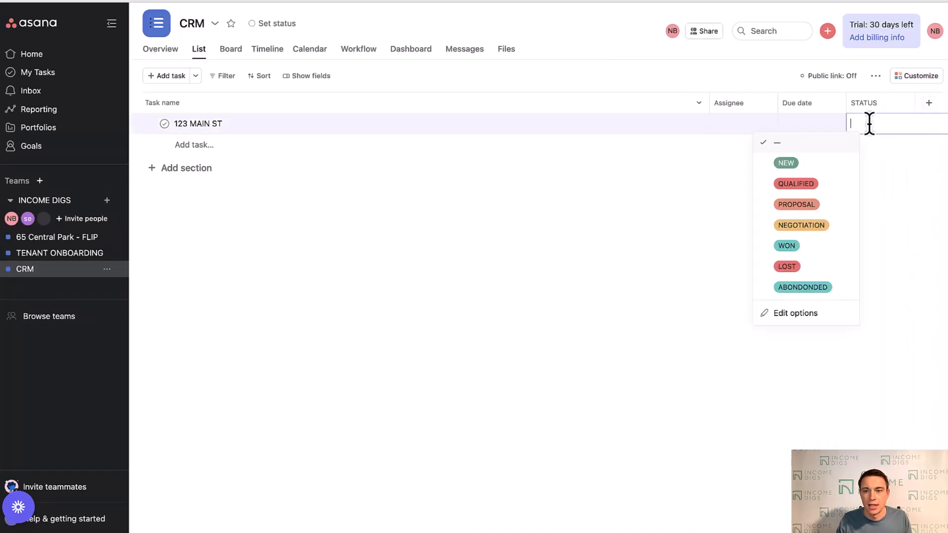
{"action": "left_click", "coordinate": [786, 164]}
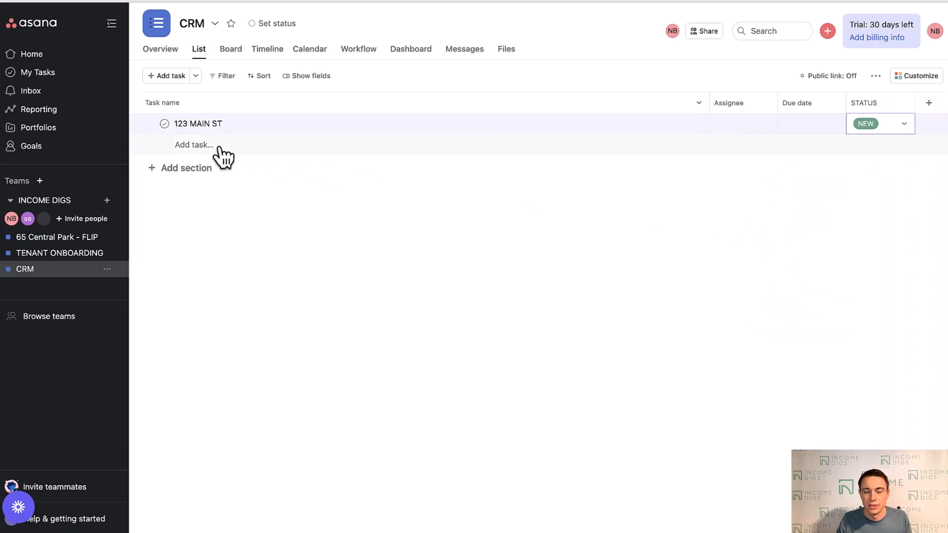
{"action": "left_click", "coordinate": [203, 146]}
{"action": "type", "text": "456 MAPLE"}
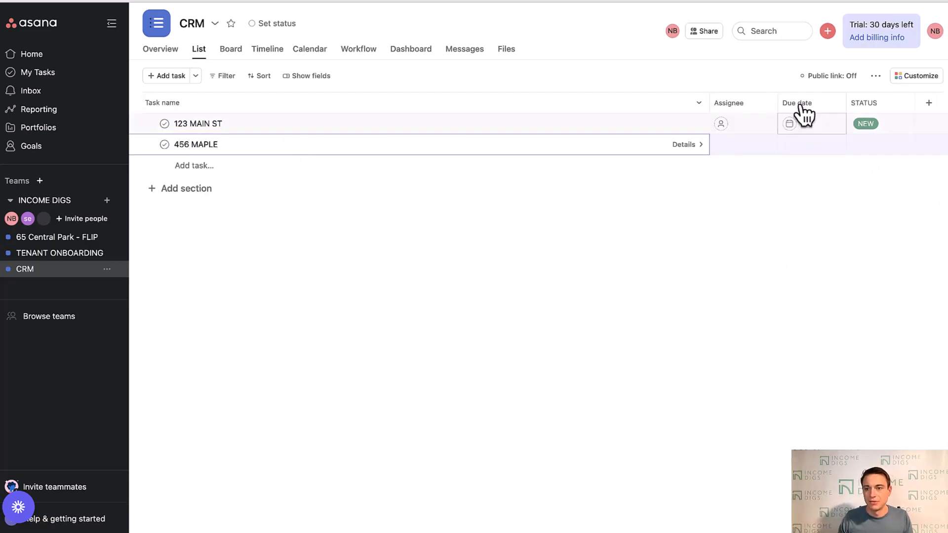
{"action": "left_click", "coordinate": [872, 143]}
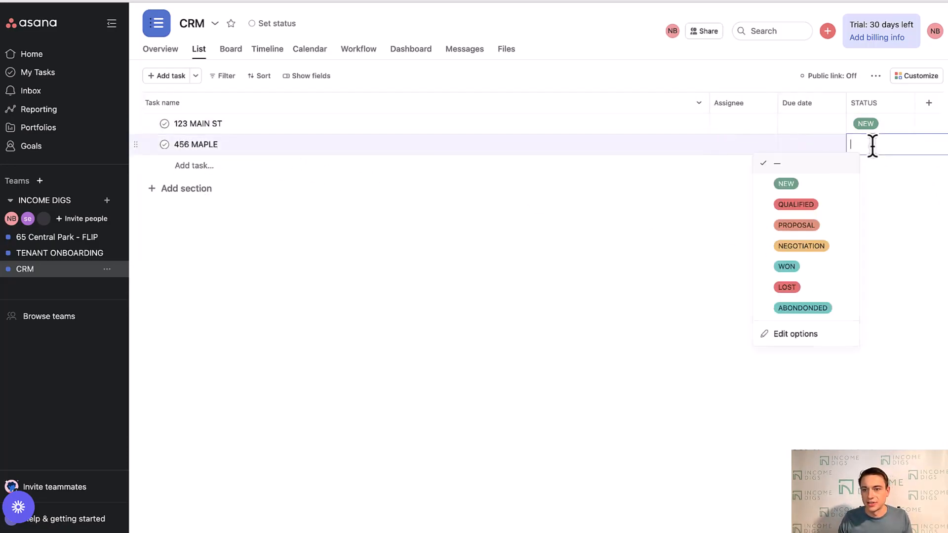
{"action": "left_click", "coordinate": [795, 225]}
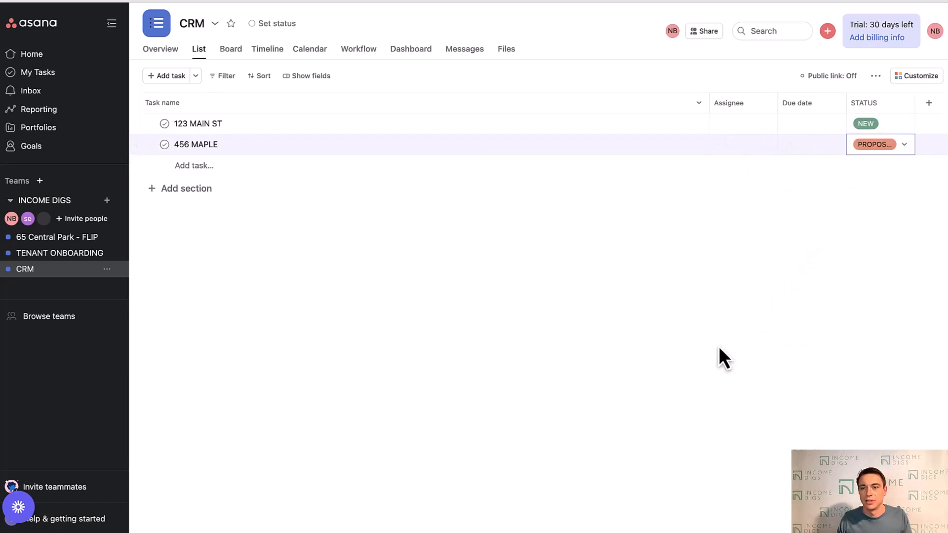
{"action": "left_click", "coordinate": [230, 53]}
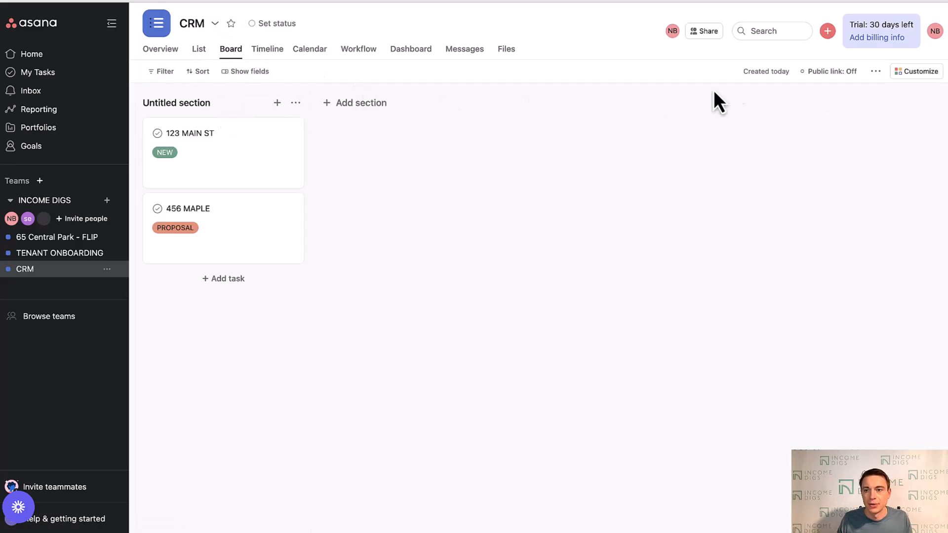
Step: Browse the Board view's overflow menu, Customize panel and Untitled section options
{"action": "left_click", "coordinate": [875, 72]}
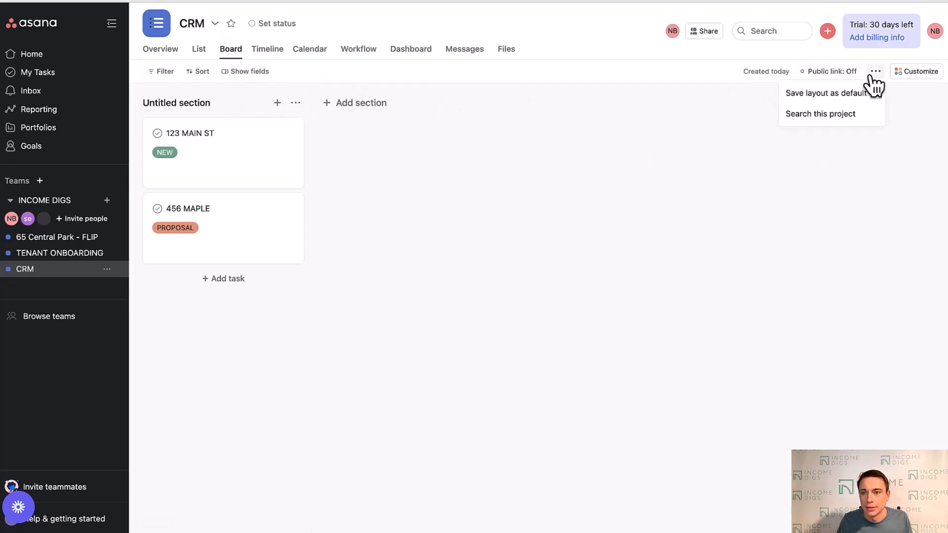
{"action": "left_click", "coordinate": [916, 73]}
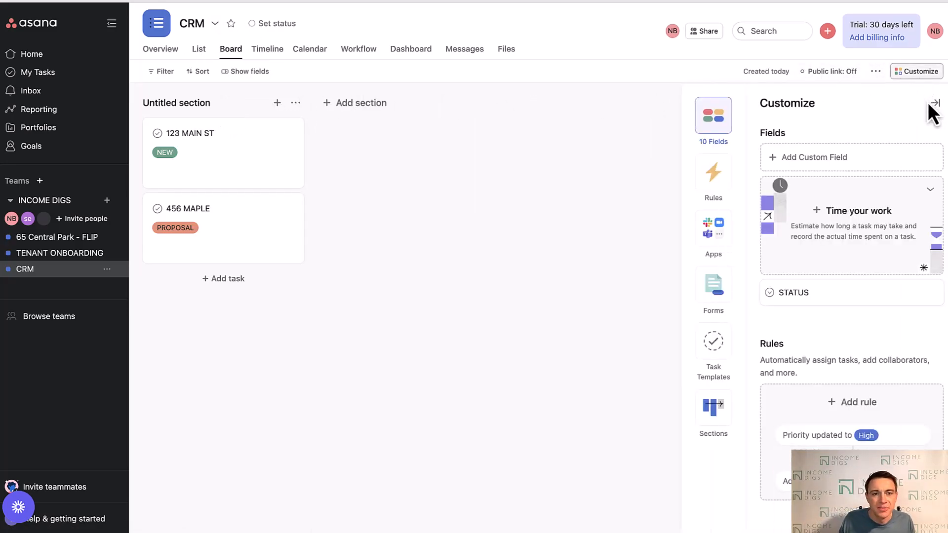
{"action": "left_click", "coordinate": [295, 103]}
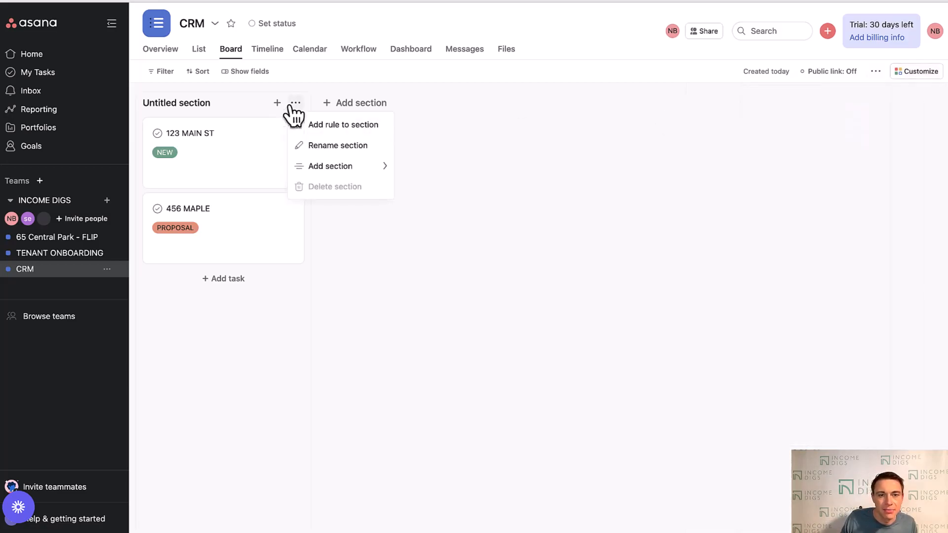
{"action": "mouse_move", "coordinate": [337, 176]}
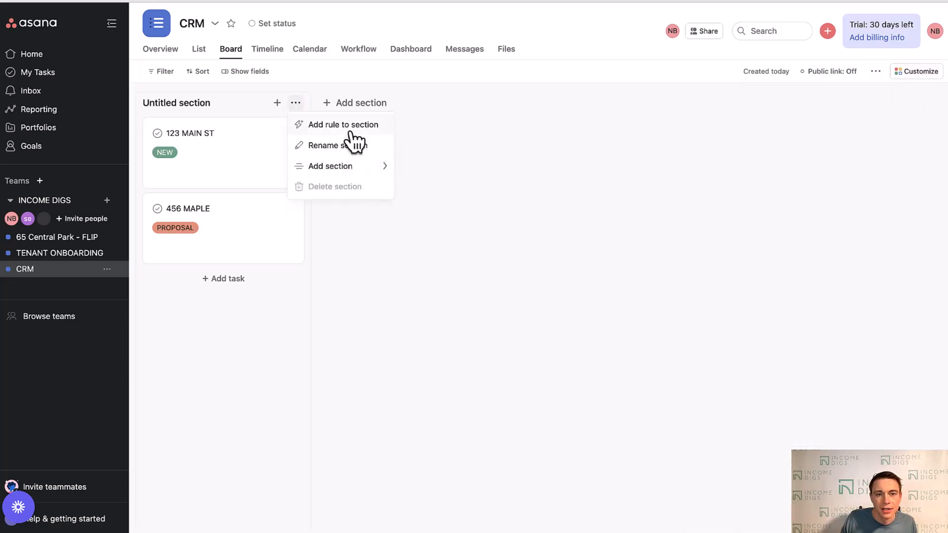
{"action": "left_click", "coordinate": [231, 96]}
Step: Toggle the STATUS tags off and on for cards, then return to List view
{"action": "left_click", "coordinate": [245, 71]}
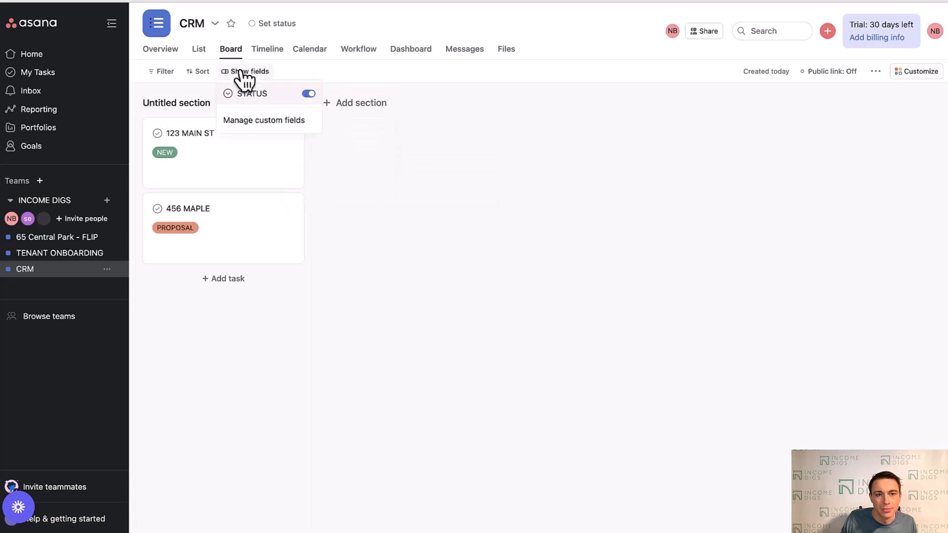
{"action": "left_click", "coordinate": [310, 96]}
{"action": "left_click", "coordinate": [309, 95]}
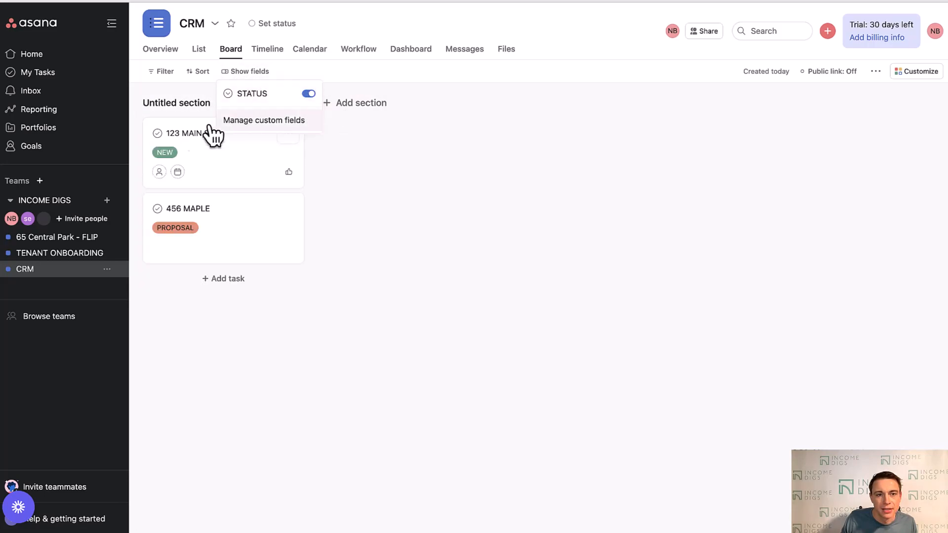
{"action": "left_click", "coordinate": [176, 101]}
{"action": "left_click", "coordinate": [567, 177]}
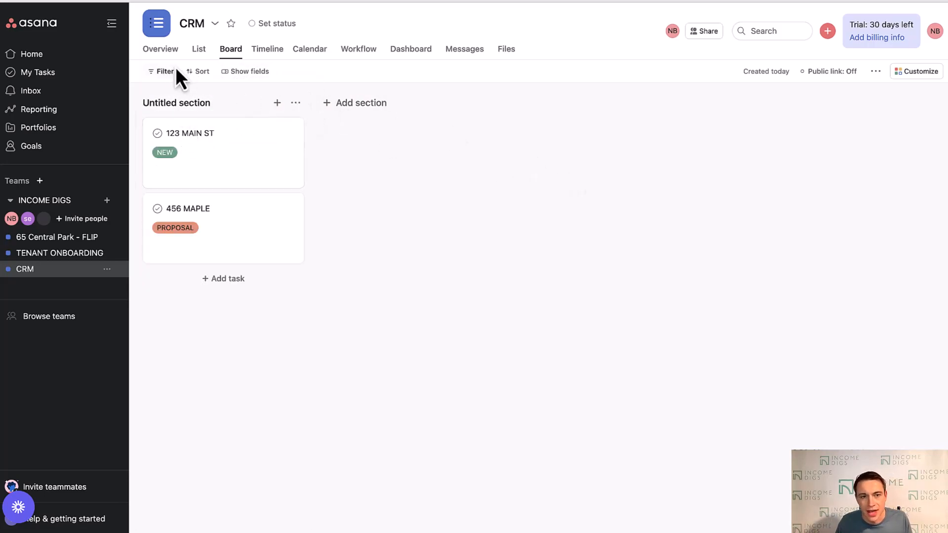
{"action": "left_click", "coordinate": [199, 49]}
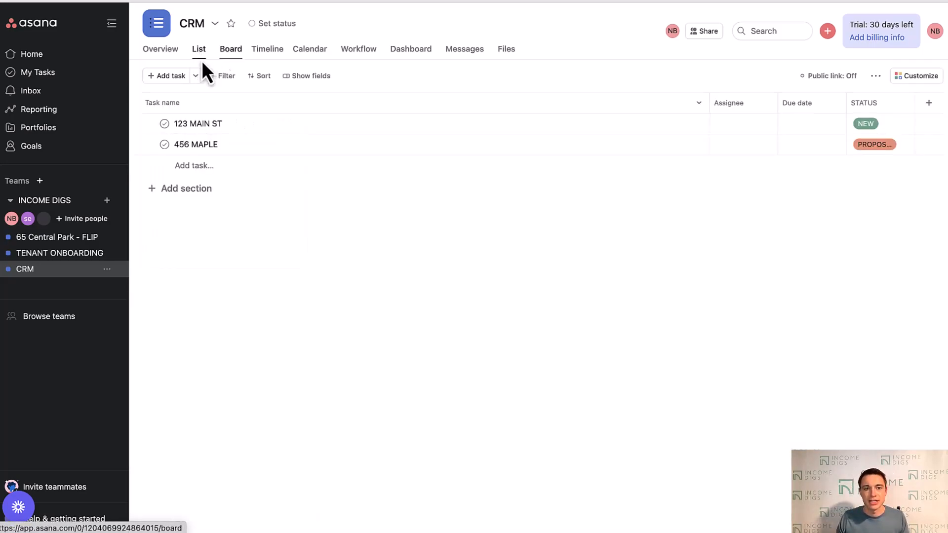
Step: Preview the Add field choices, narrow the Task name column, and open TENANT ONBOARDING
{"action": "left_click", "coordinate": [928, 103]}
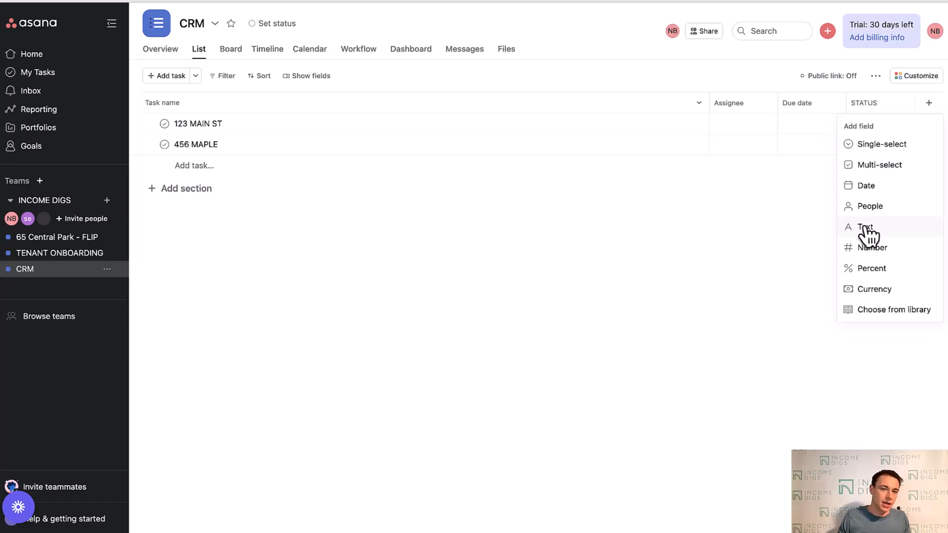
{"action": "left_click", "coordinate": [260, 238]}
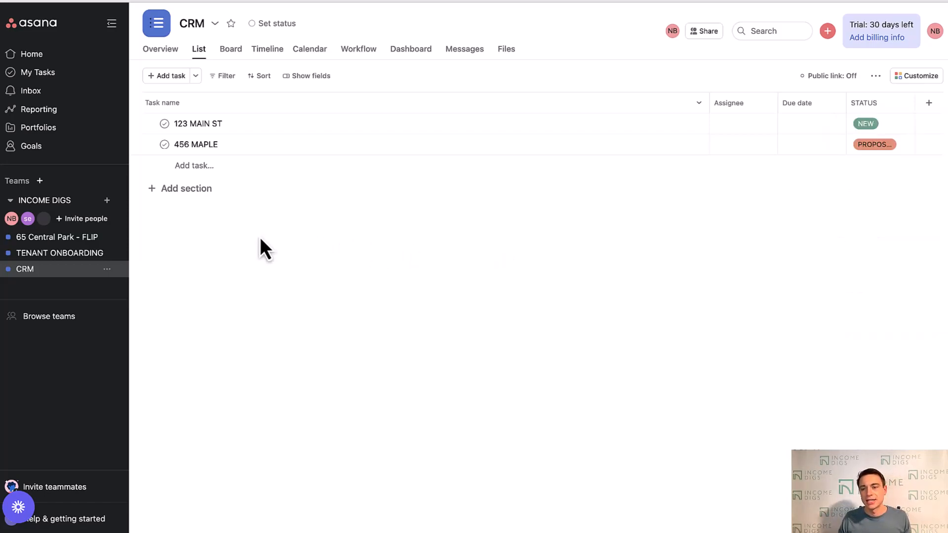
{"action": "left_click_drag", "start_coordinate": [710, 102], "coordinate": [541, 99]}
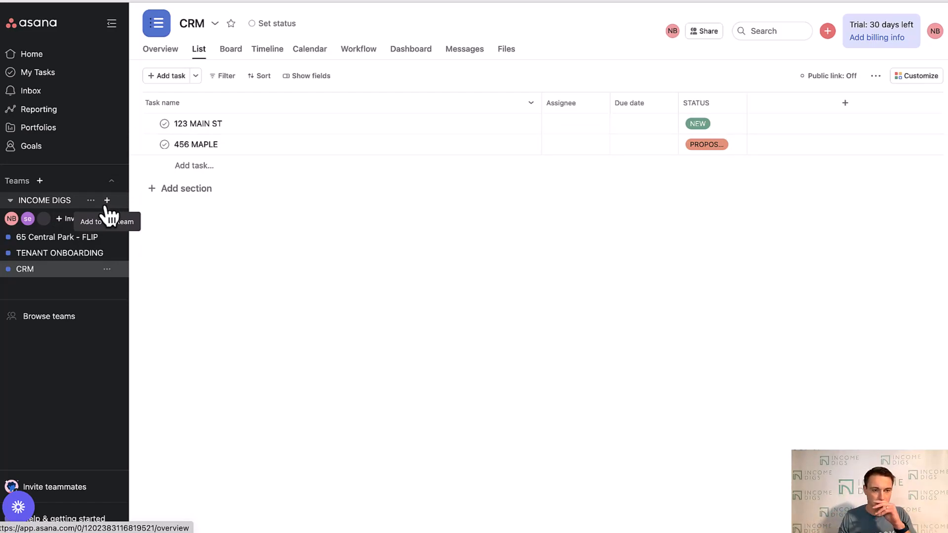
{"action": "left_click", "coordinate": [63, 255]}
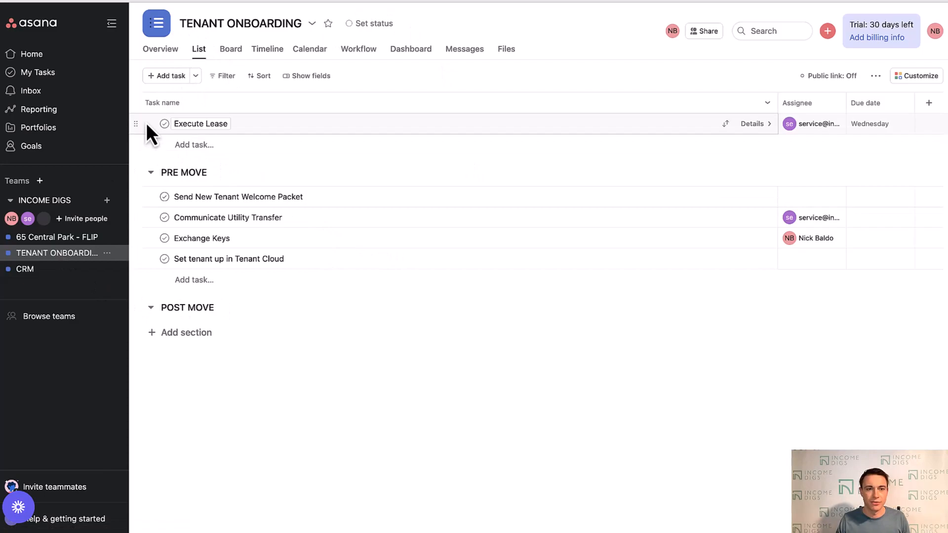
Step: Move Execute Lease into PRE MOVE and set Send New Tenant Welcome Packet due Feb 16
{"action": "left_click_drag", "start_coordinate": [135, 124], "coordinate": [149, 189]}
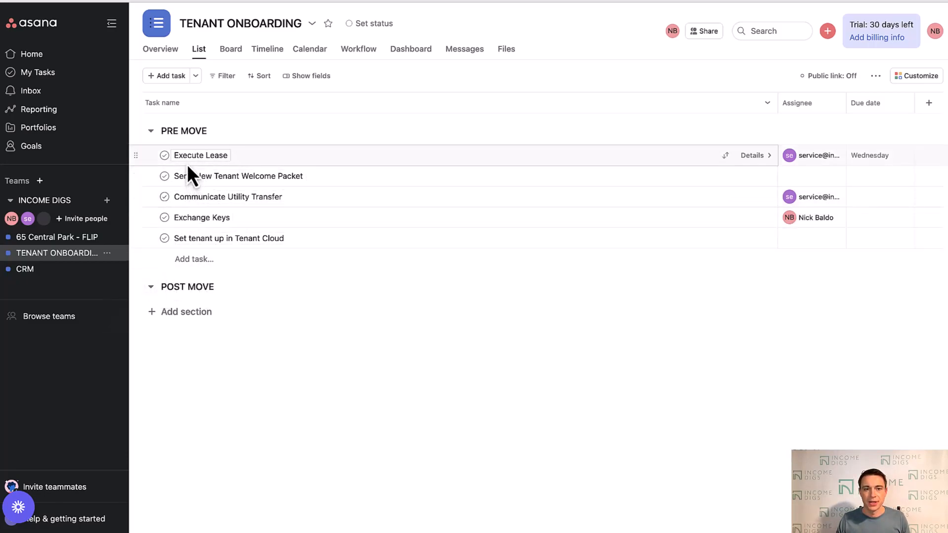
{"action": "left_click", "coordinate": [862, 176]}
{"action": "left_click", "coordinate": [851, 301]}
{"action": "left_click", "coordinate": [690, 322]}
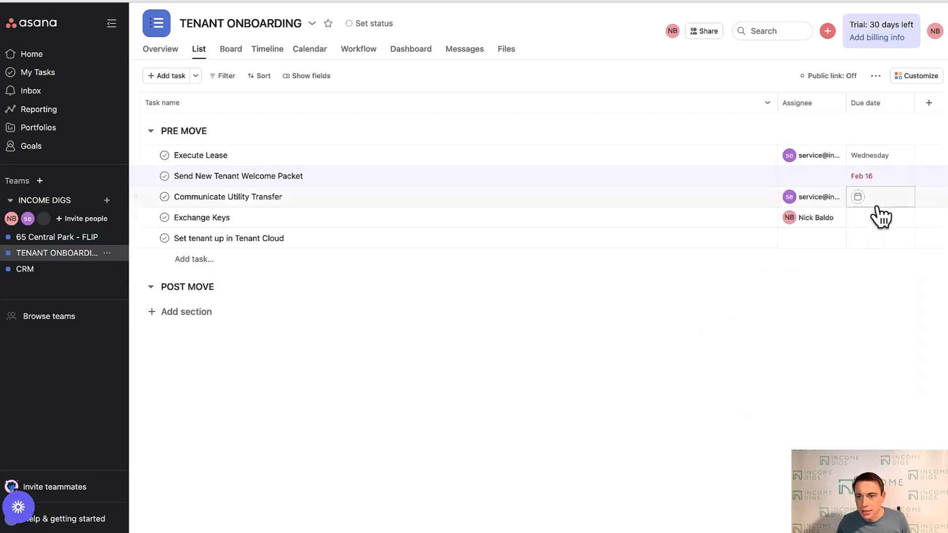
Step: Set Communicate Utility Transfer due Mar 3, Exchange Keys Feb 23, Tenant Cloud setup Mar 3
{"action": "left_click", "coordinate": [874, 196]}
{"action": "left_click", "coordinate": [872, 354]}
{"action": "left_click", "coordinate": [864, 218]}
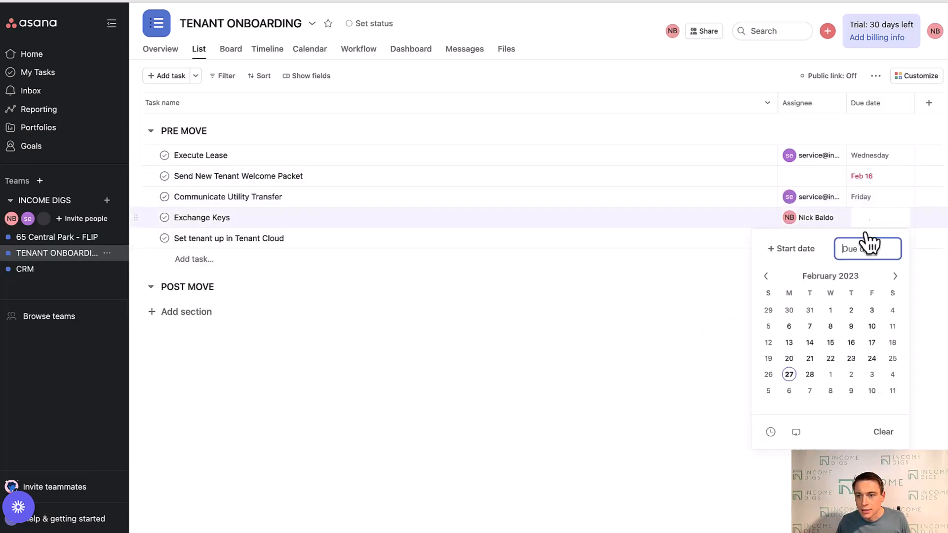
{"action": "left_click", "coordinate": [851, 358]}
{"action": "left_click", "coordinate": [771, 330]}
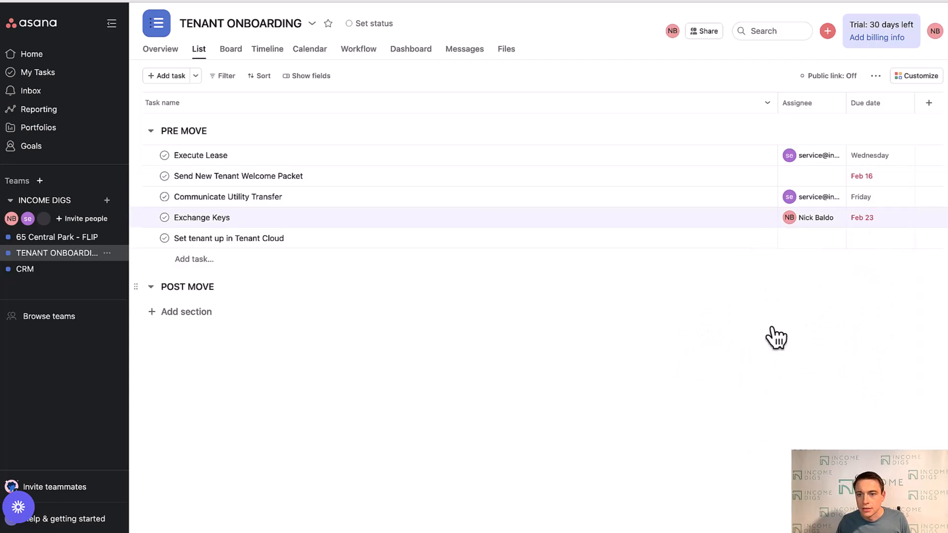
{"action": "left_click", "coordinate": [870, 247]}
{"action": "left_click", "coordinate": [868, 395]}
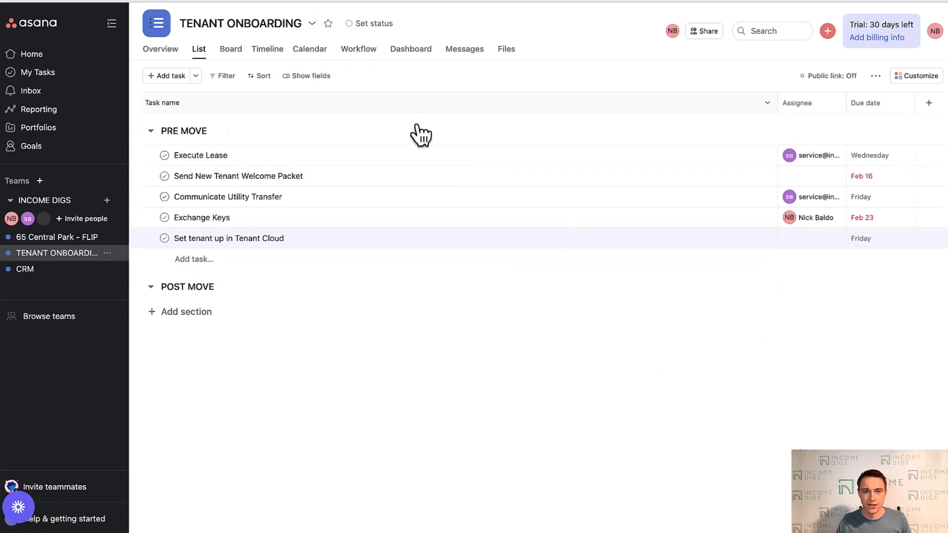
Step: Save TENANT ONBOARDING as a template, keeping its title and team
{"action": "left_click", "coordinate": [312, 24]}
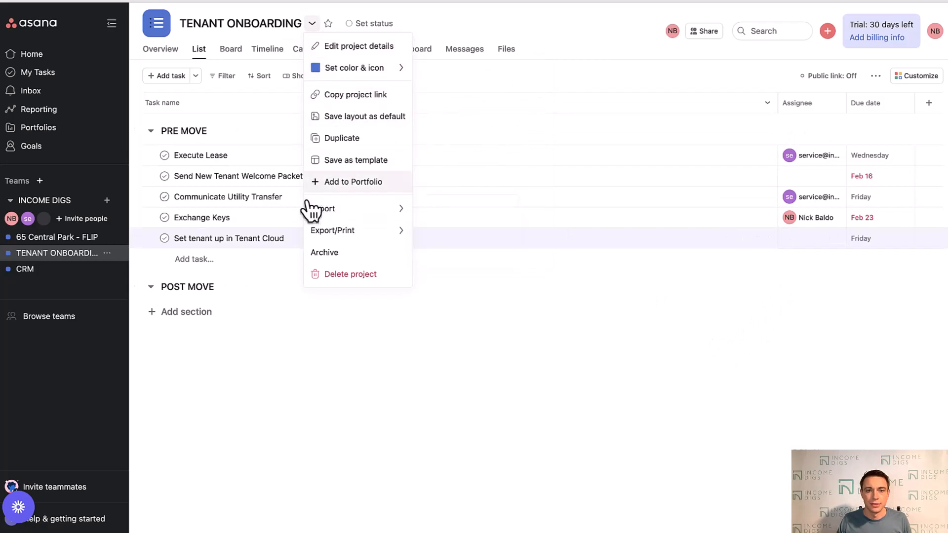
{"action": "left_click", "coordinate": [354, 165]}
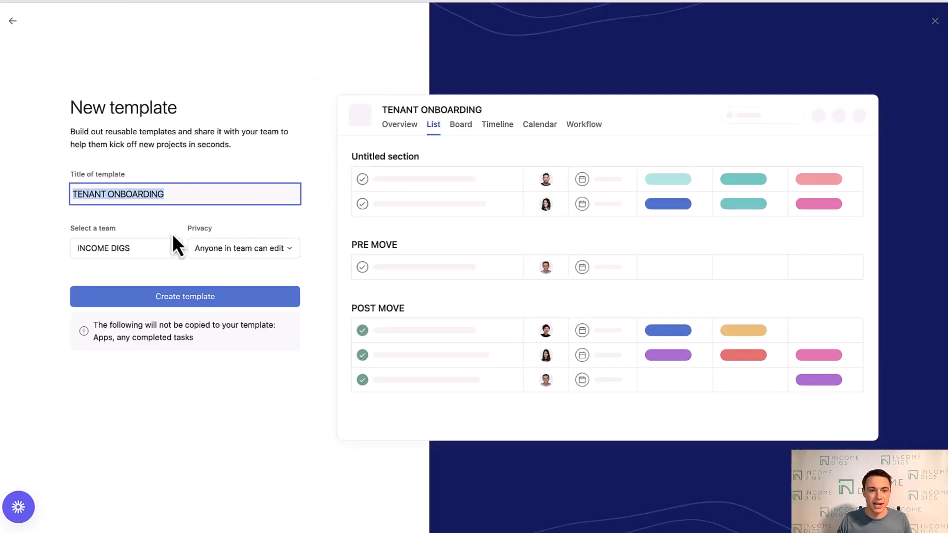
{"action": "left_click", "coordinate": [185, 295]}
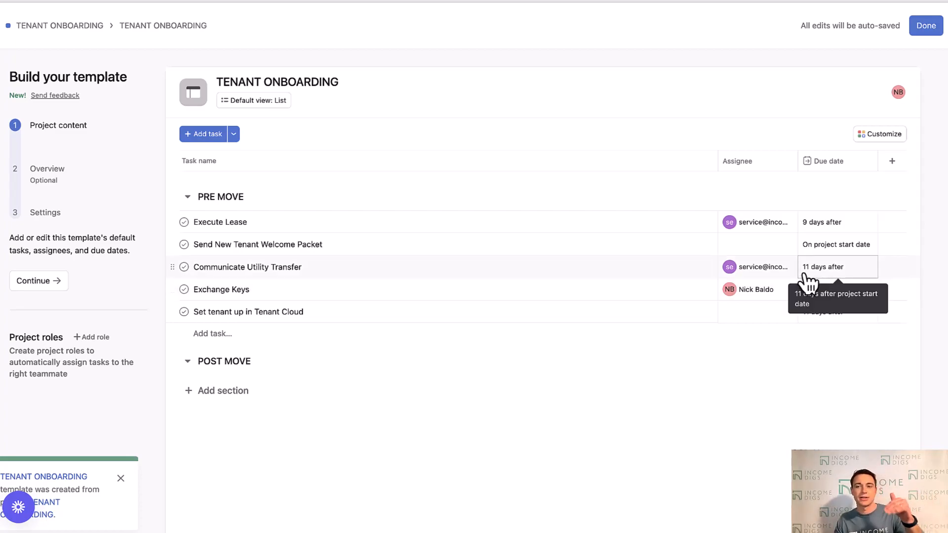
Step: Choose to assign Execute Lease by project role and start a new role
{"action": "left_click", "coordinate": [760, 221]}
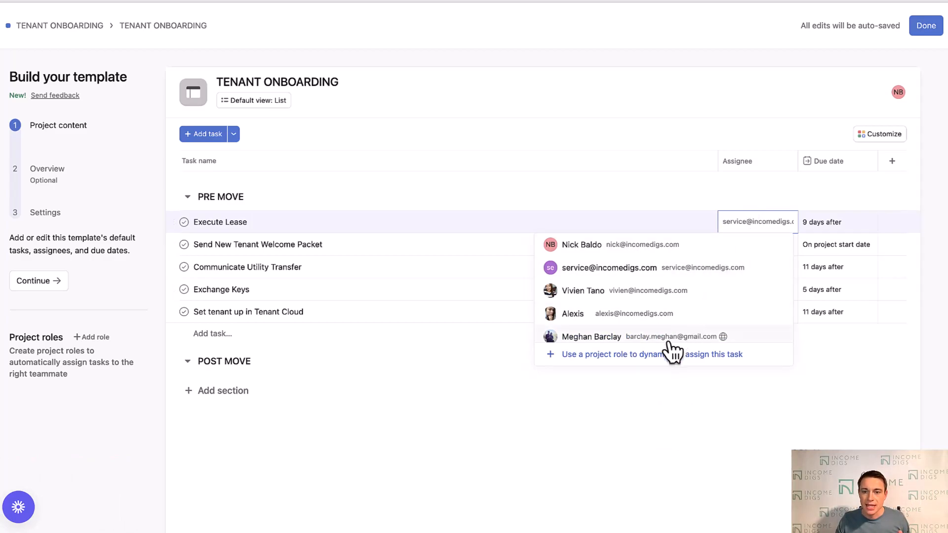
{"action": "left_click", "coordinate": [515, 118]}
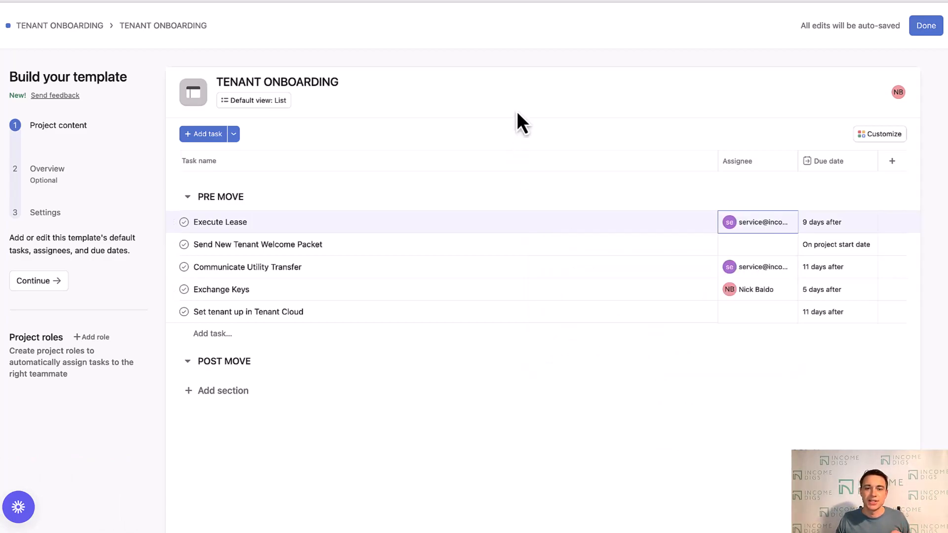
{"action": "left_click", "coordinate": [766, 222]}
{"action": "left_click", "coordinate": [641, 359]}
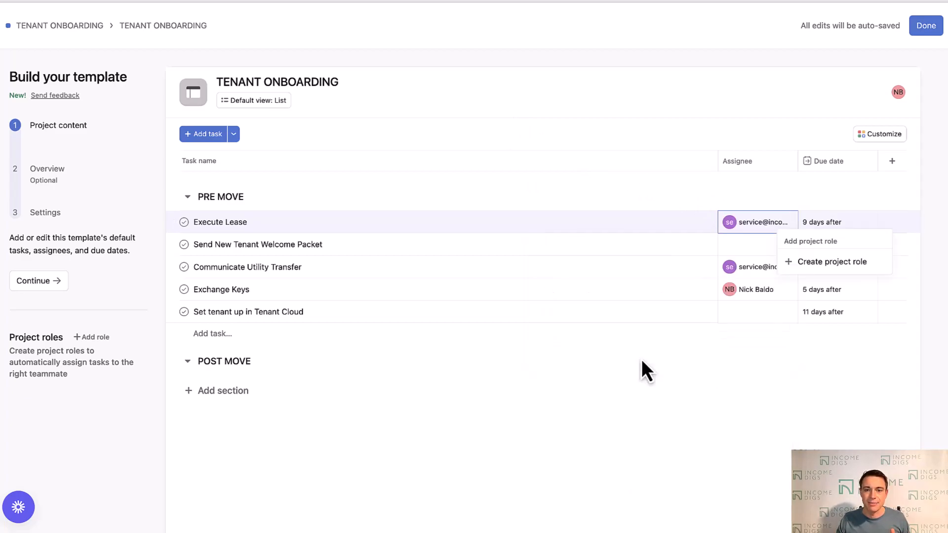
{"action": "left_click", "coordinate": [809, 265]}
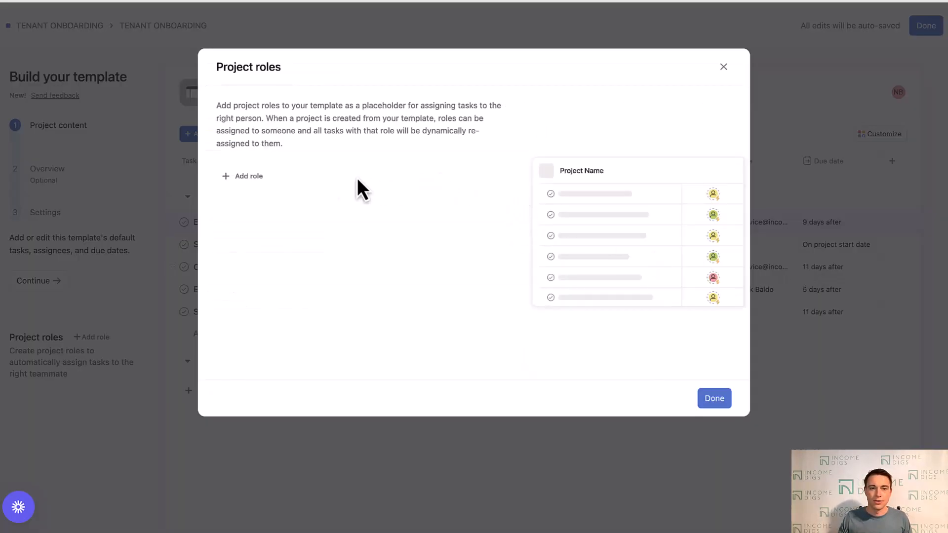
Step: Create the VIRTUAL ASSISTANT and PROPERTY MANAGER roles and finish the roles setup
{"action": "left_click", "coordinate": [261, 183]}
{"action": "type", "text": "vir"}
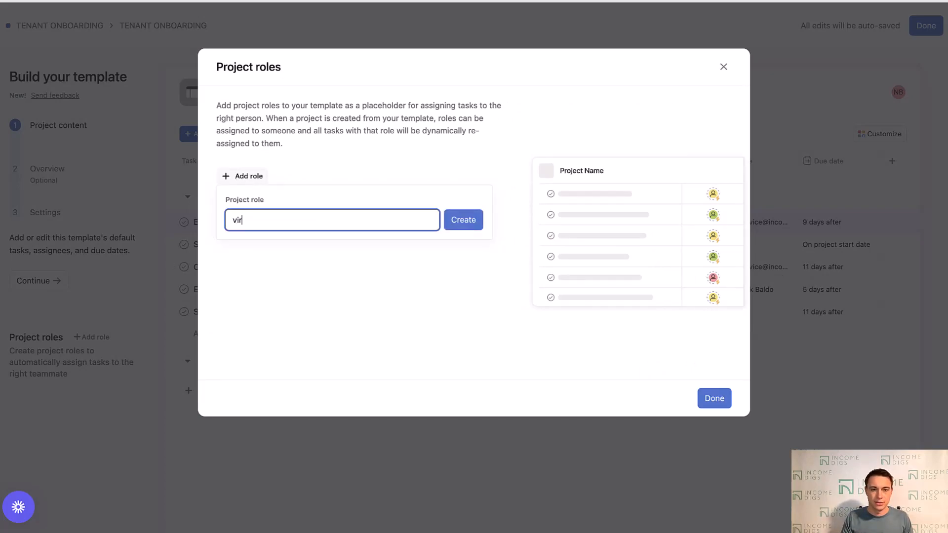
{"action": "type", "text": "i"}
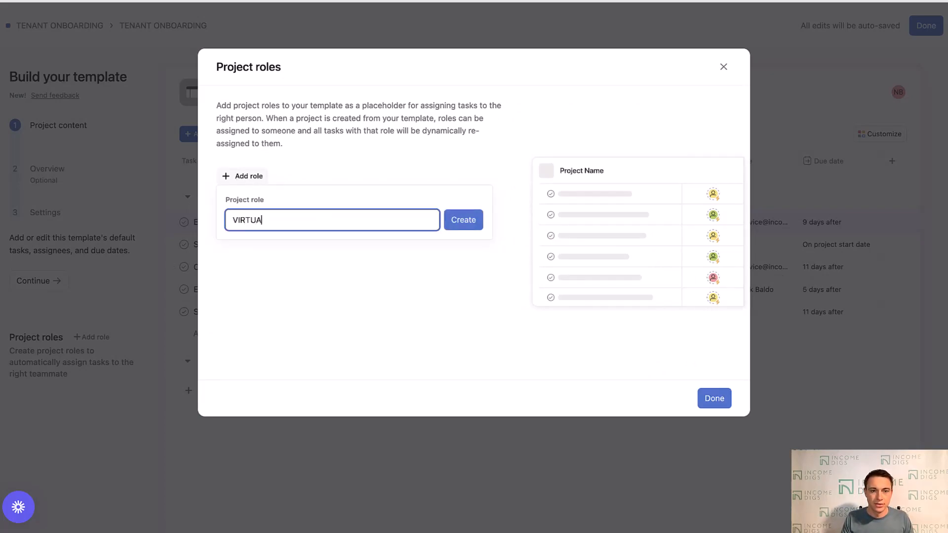
{"action": "left_click", "coordinate": [475, 227]}
{"action": "left_click", "coordinate": [253, 177]}
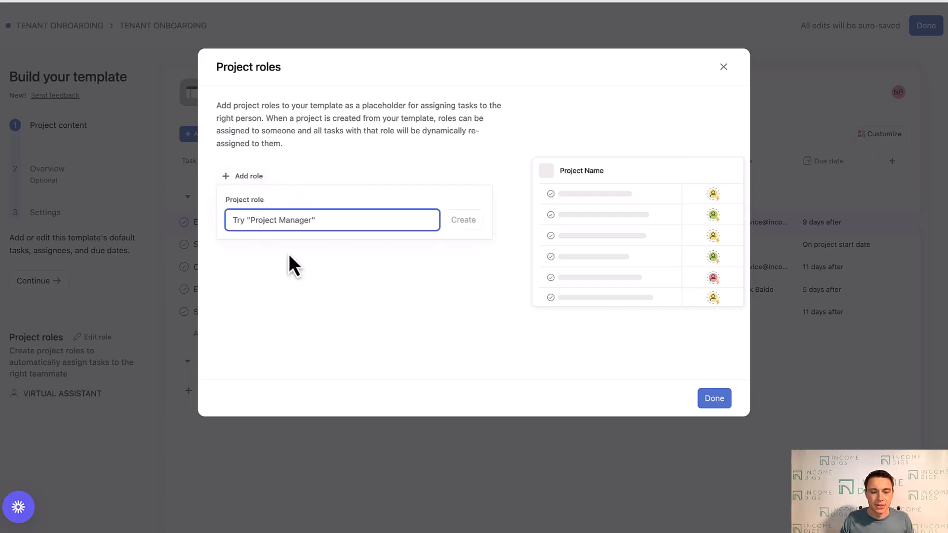
{"action": "type", "text": "PROPERTY MANAGE"}
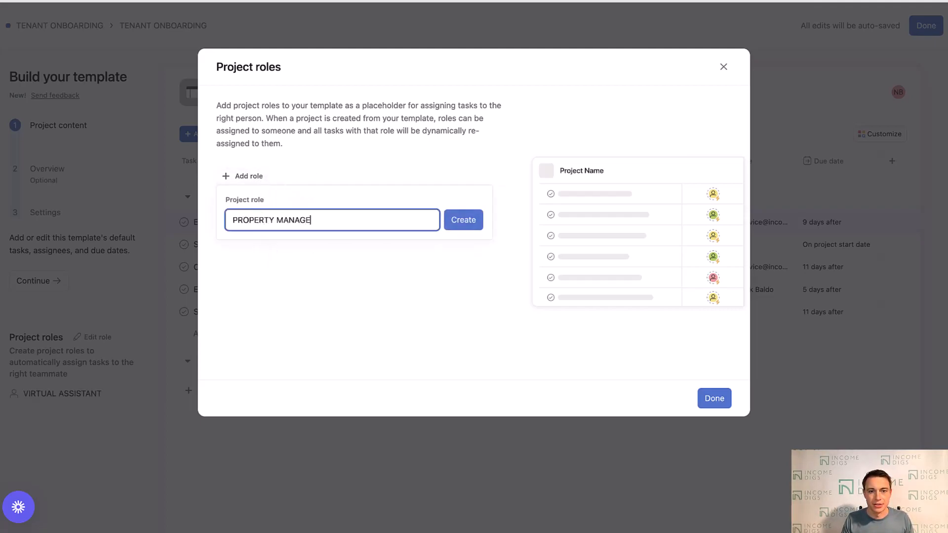
{"action": "type", "text": "R"}
{"action": "left_click", "coordinate": [476, 227]}
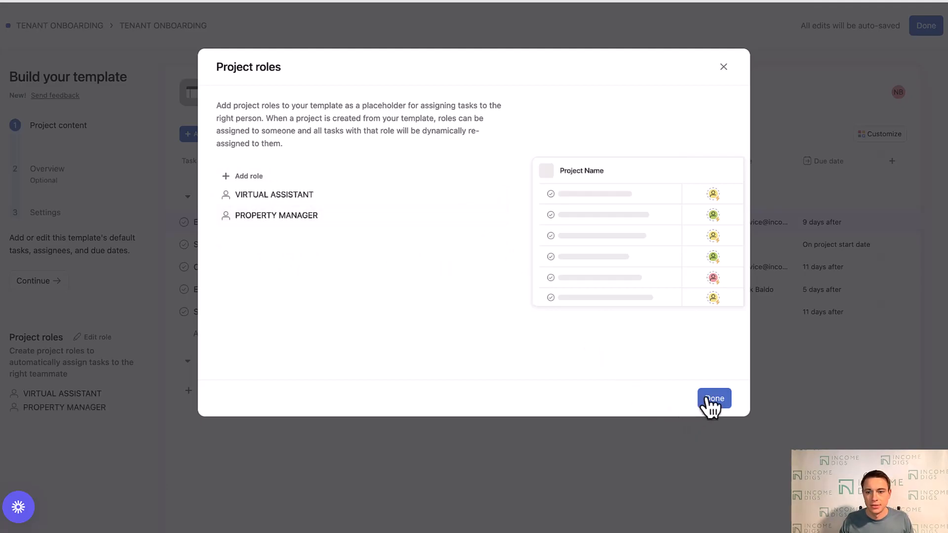
{"action": "left_click", "coordinate": [712, 401]}
Step: Assign Execute Lease, the welcome packet and Communicate Utility Transfer to the VIRTUAL ASSISTANT role
{"action": "left_click", "coordinate": [790, 223]}
{"action": "left_click", "coordinate": [755, 222]}
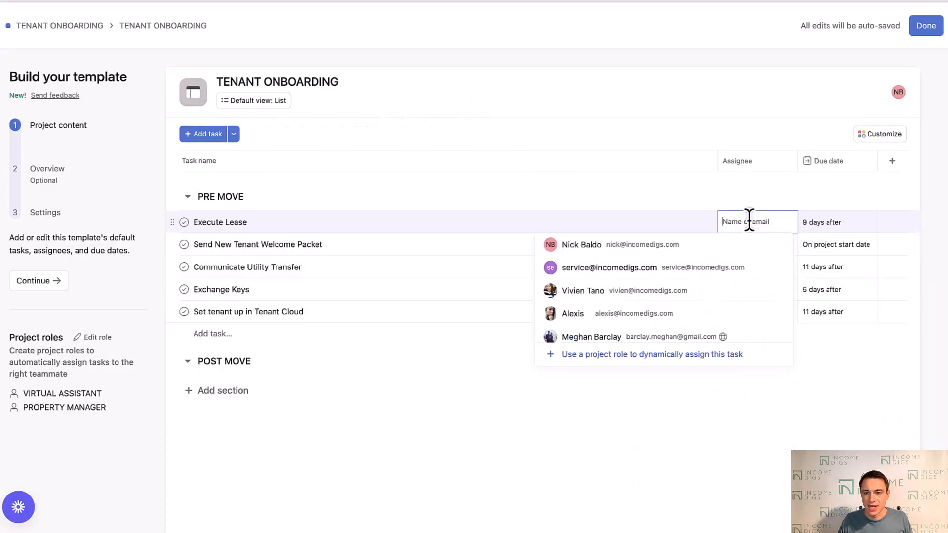
{"action": "left_click", "coordinate": [611, 355]}
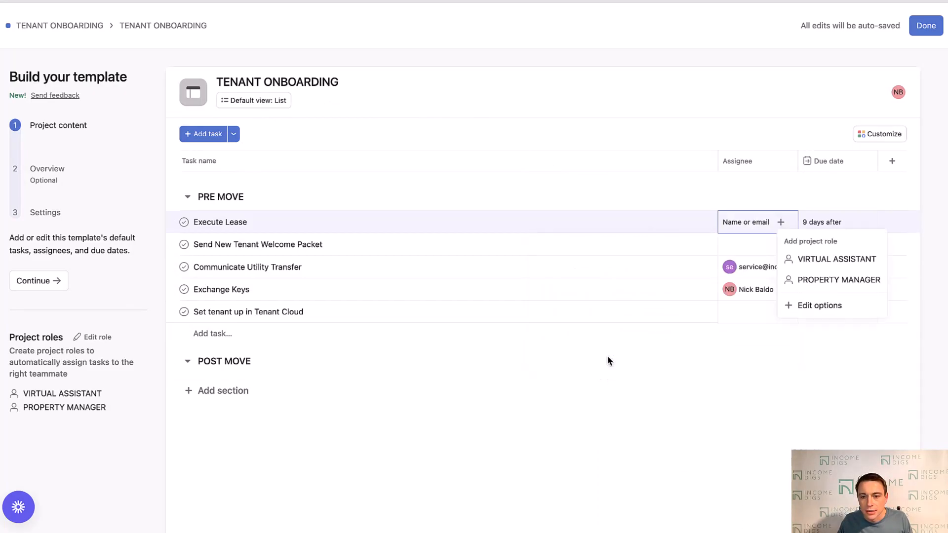
{"action": "left_click", "coordinate": [818, 260]}
{"action": "left_click", "coordinate": [760, 244]}
{"action": "type", "text": "V"}
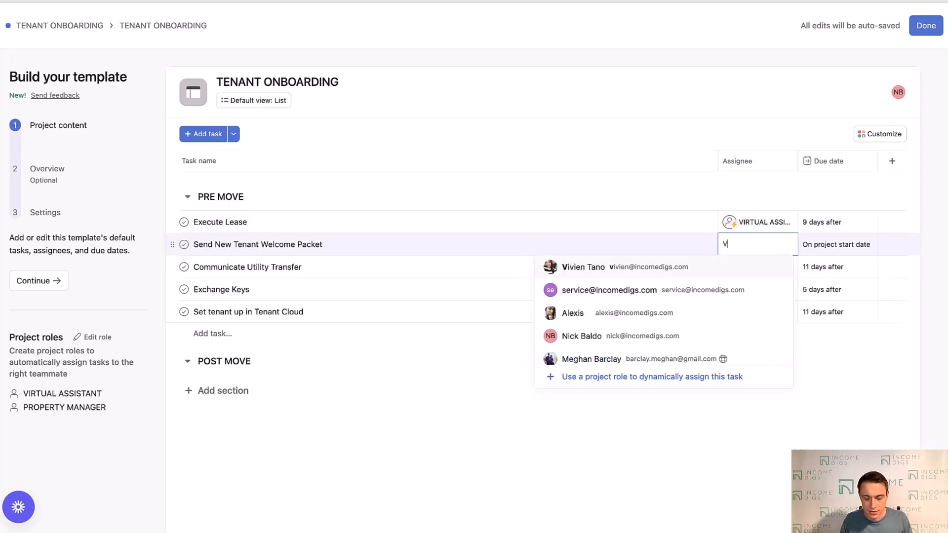
{"action": "type", "text": "IRTUAL"}
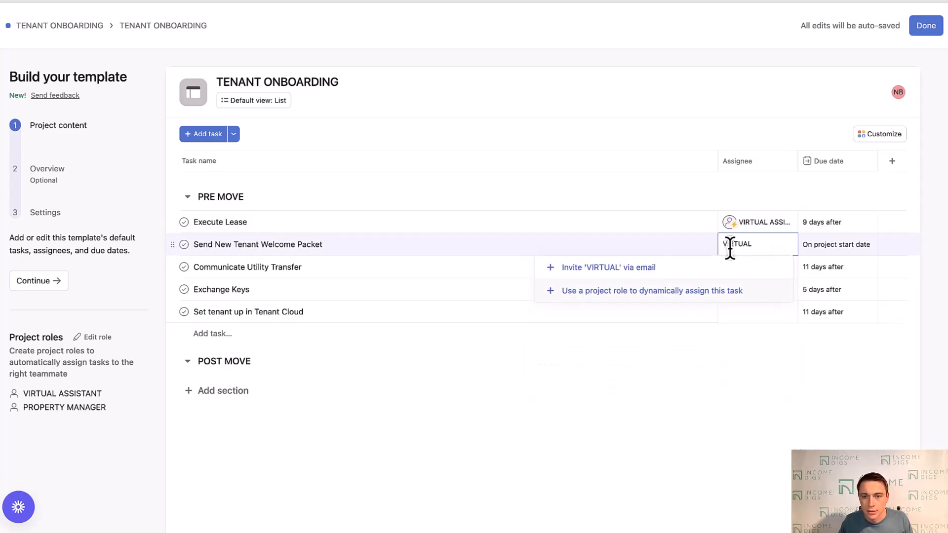
{"action": "left_click", "coordinate": [612, 290]}
{"action": "left_click", "coordinate": [837, 282]}
{"action": "left_click", "coordinate": [760, 266]}
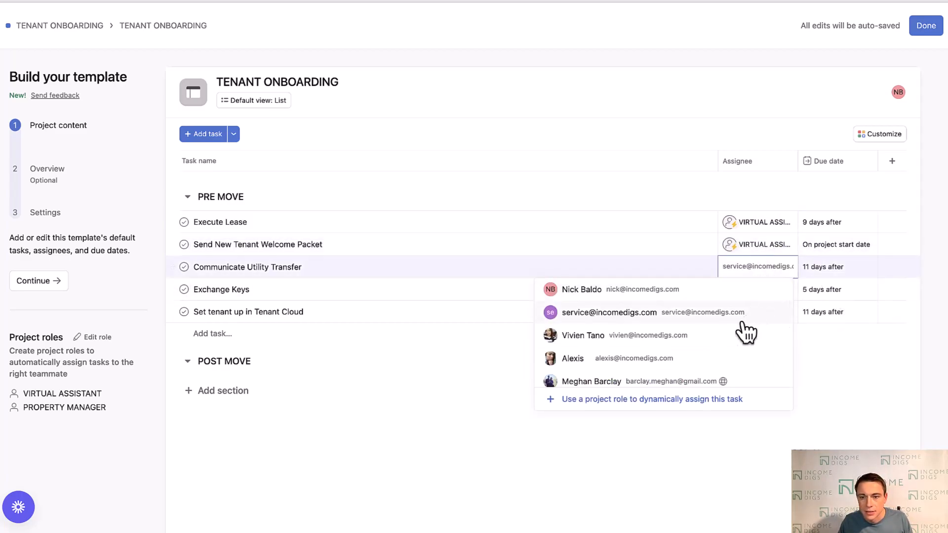
{"action": "left_click", "coordinate": [688, 397]}
{"action": "left_click", "coordinate": [818, 307]}
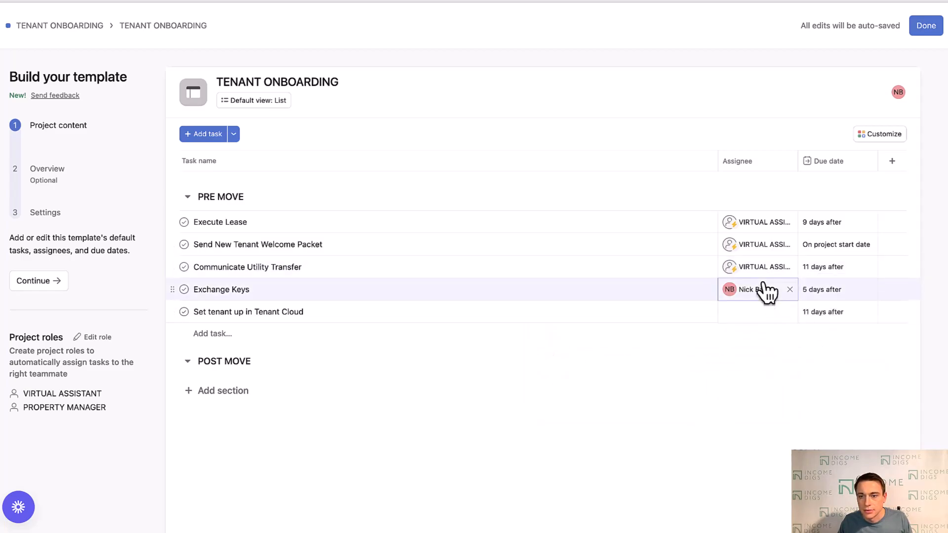
Step: Assign Exchange Keys and the Tenant Cloud task to the PROPERTY MANAGER role, then finish the template
{"action": "left_click", "coordinate": [760, 289]}
{"action": "left_click", "coordinate": [681, 437]}
{"action": "left_click", "coordinate": [834, 345]}
{"action": "left_click", "coordinate": [746, 313]}
{"action": "left_click", "coordinate": [677, 443]}
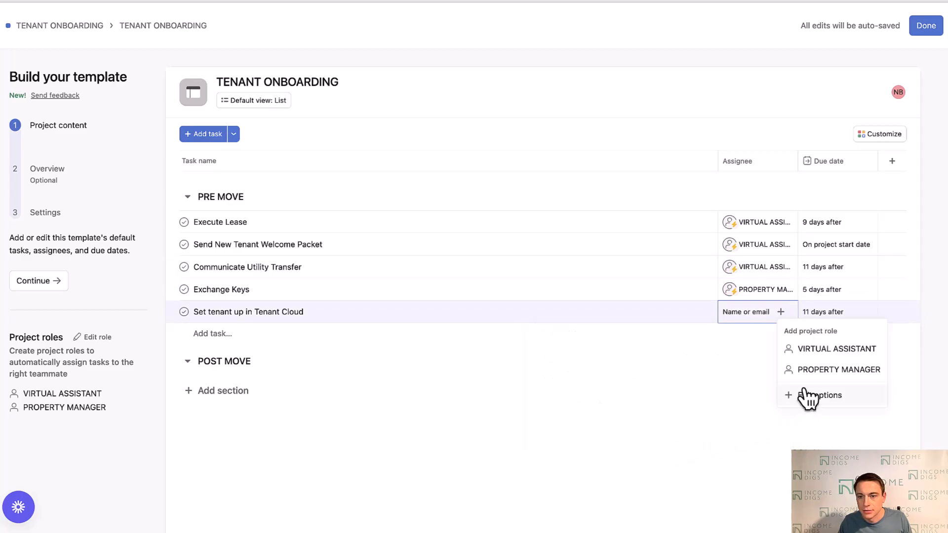
{"action": "left_click", "coordinate": [818, 372]}
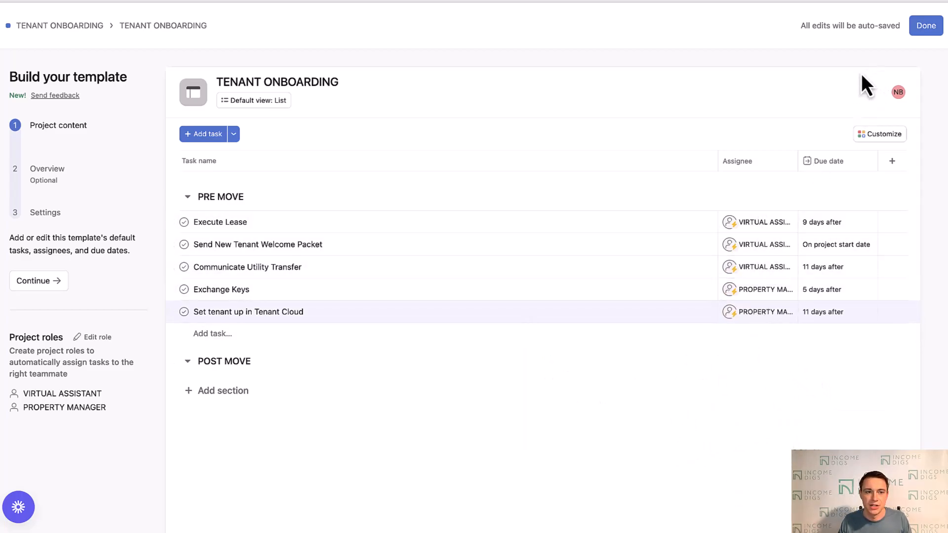
{"action": "left_click", "coordinate": [924, 27]}
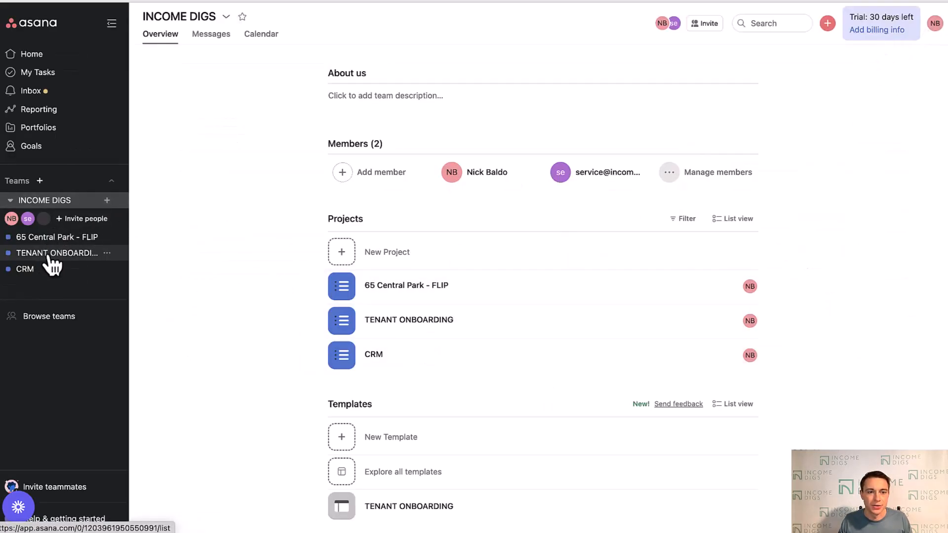
Step: Start a new team project from the TENANT ONBOARDING template
{"action": "left_click", "coordinate": [107, 201]}
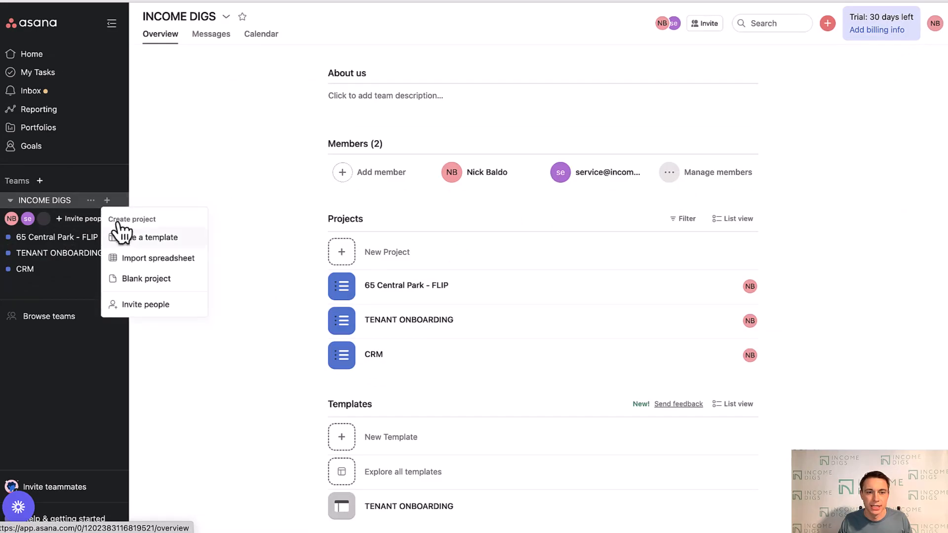
{"action": "left_click", "coordinate": [146, 239]}
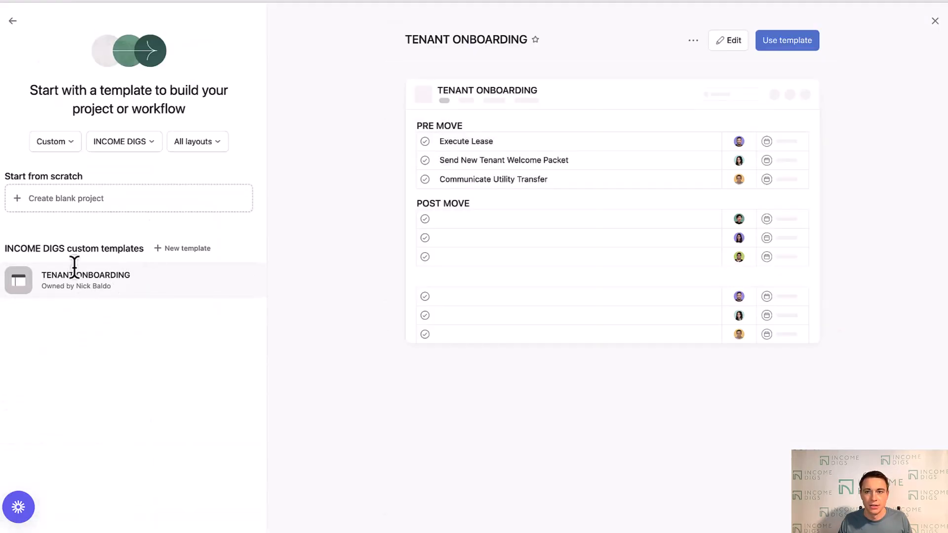
{"action": "left_click", "coordinate": [793, 47]}
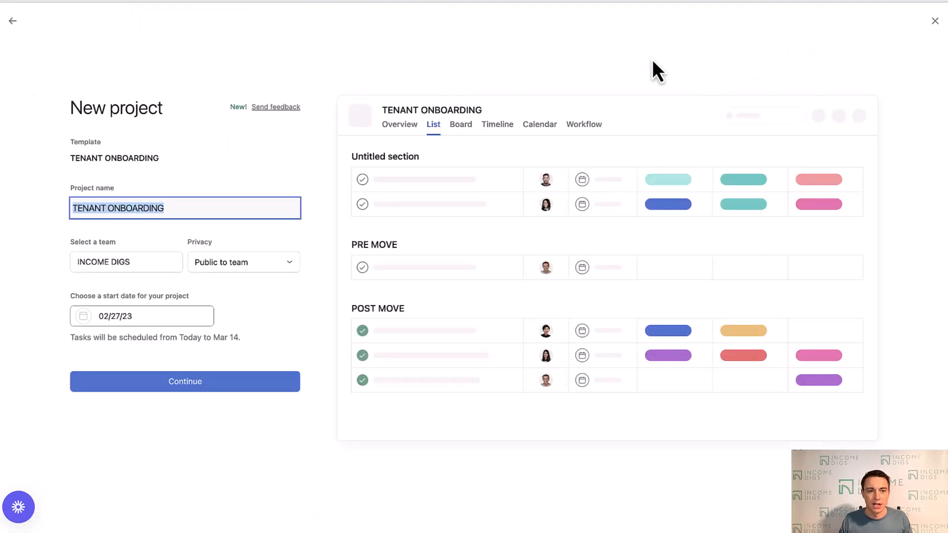
Step: Name the project for 123 MAIN and the tenant, starting March 6 (03/06/23)
{"action": "type", "text": "TE"}
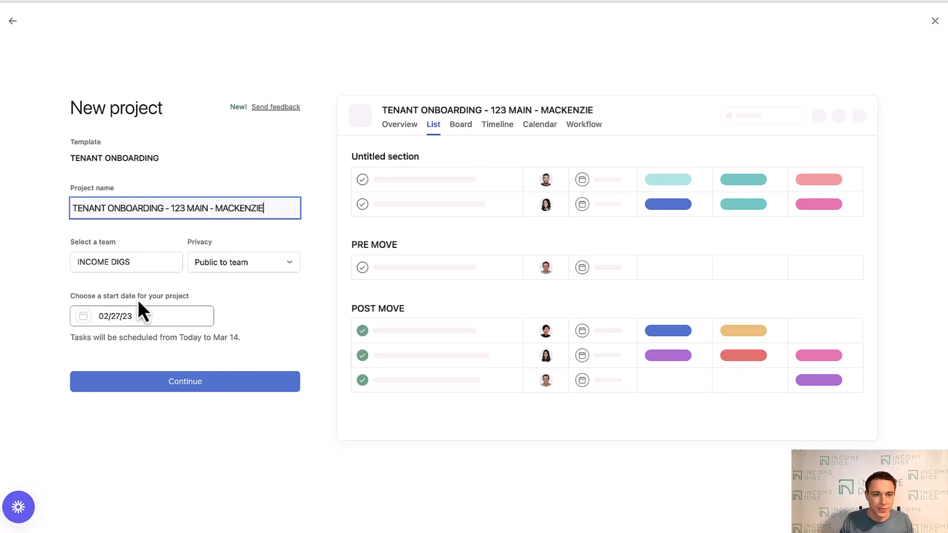
{"action": "left_click", "coordinate": [163, 320]}
{"action": "left_click", "coordinate": [108, 247]}
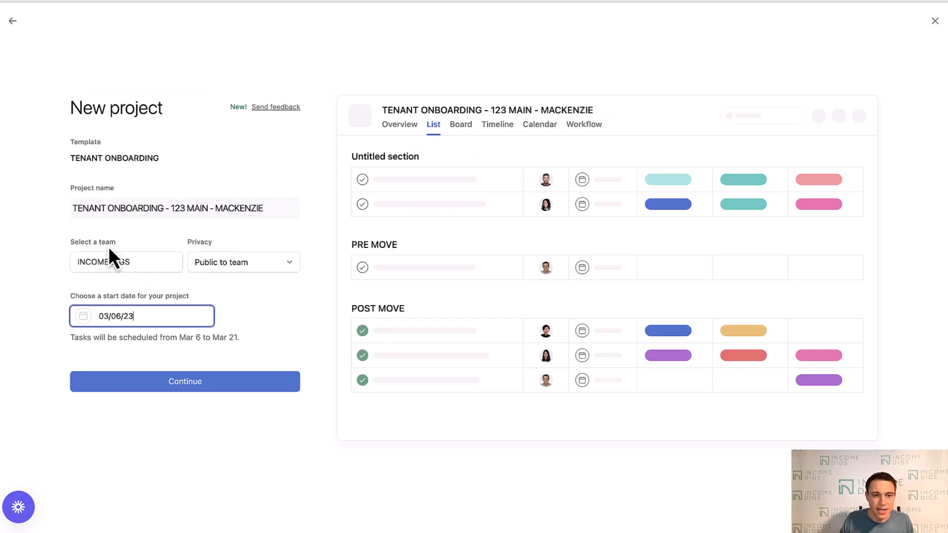
Step: Give VIRTUAL ASSISTANT to the service account and PROPERTY MANAGER to the other member, then create the project
{"action": "left_click", "coordinate": [147, 383]}
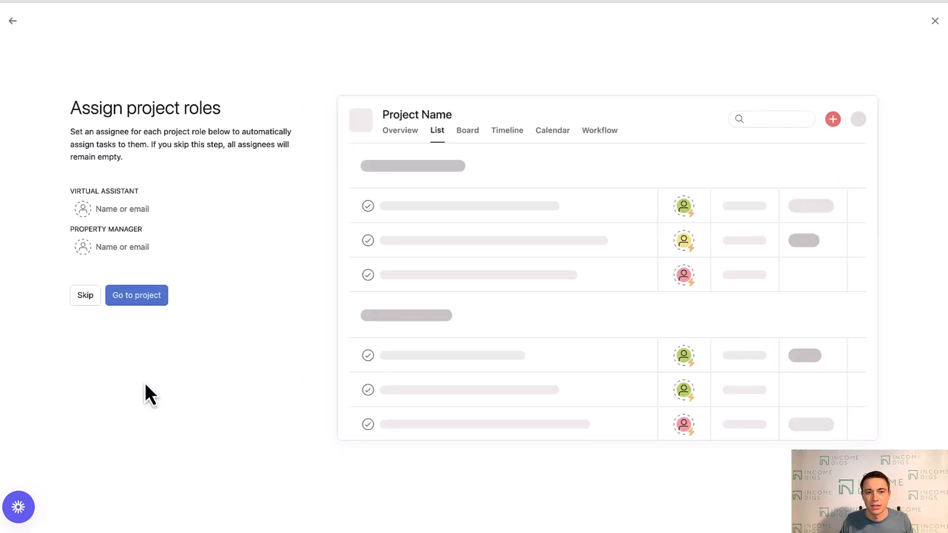
{"action": "left_click", "coordinate": [130, 209]}
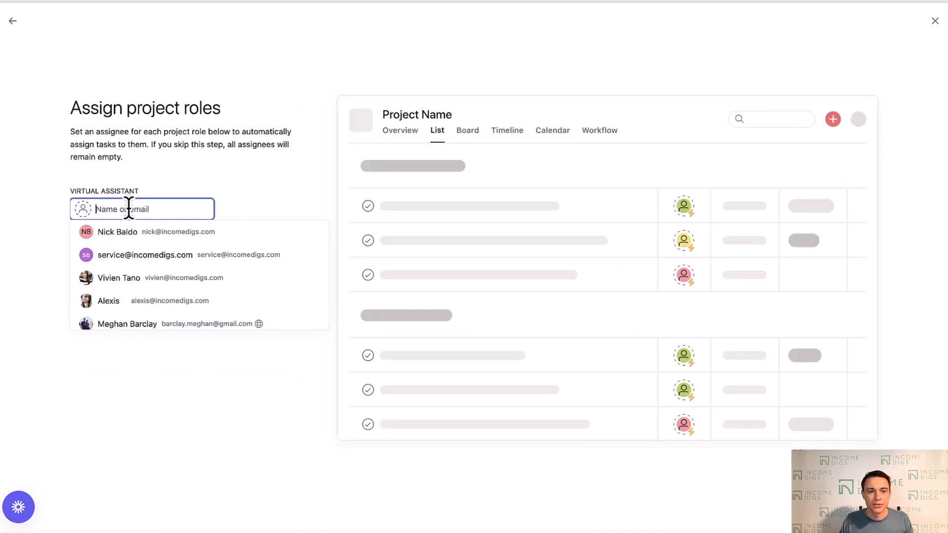
{"action": "left_click", "coordinate": [119, 253]}
{"action": "left_click", "coordinate": [121, 249]}
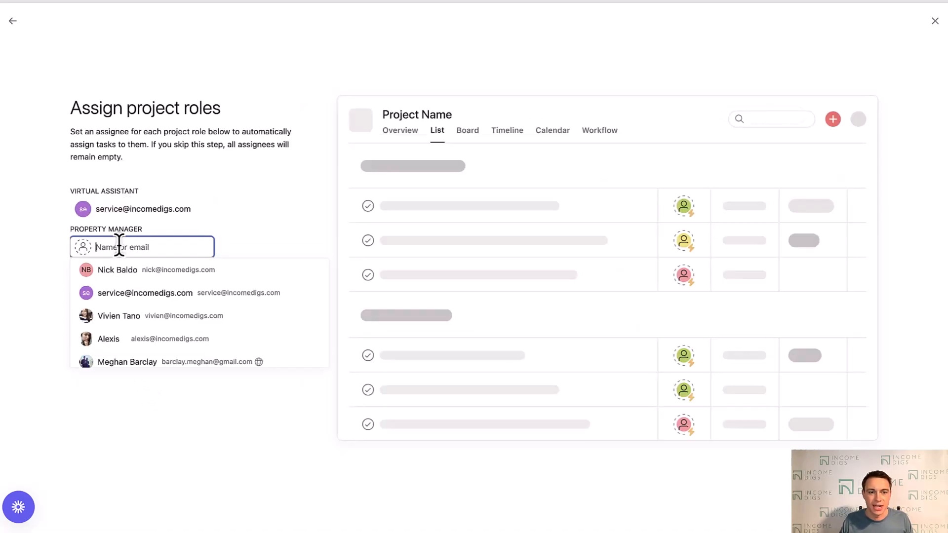
{"action": "left_click", "coordinate": [122, 271]}
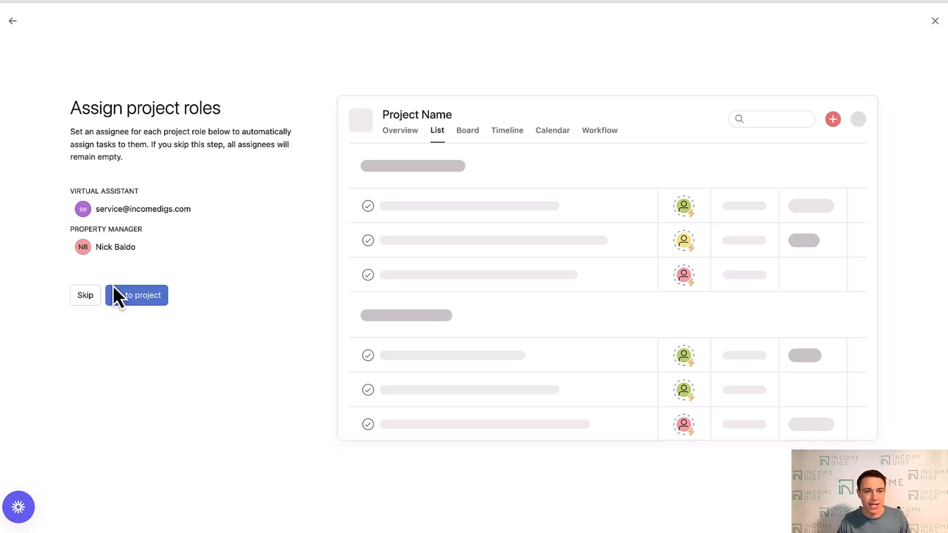
{"action": "left_click", "coordinate": [142, 296]}
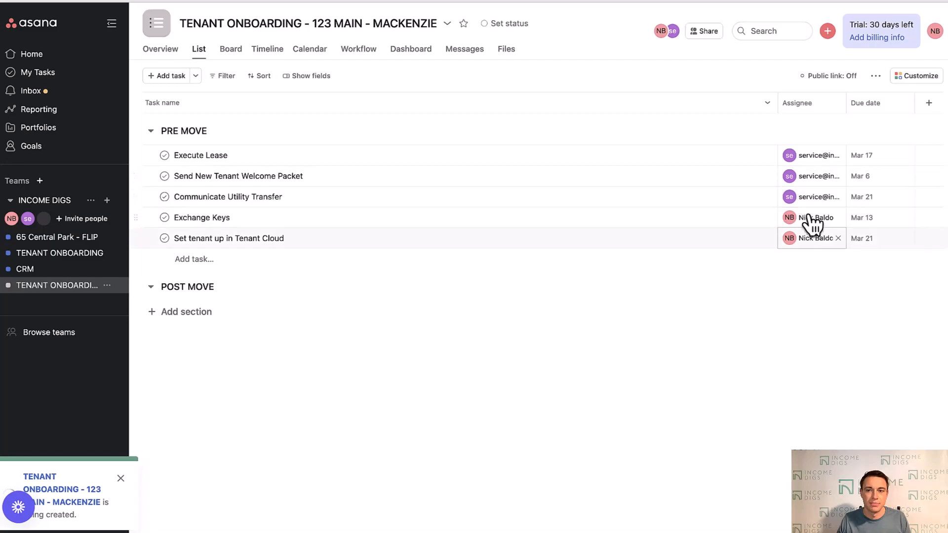
Step: Narrow the Task name column in the new project's List view
{"action": "left_click_drag", "start_coordinate": [775, 104], "coordinate": [581, 127]}
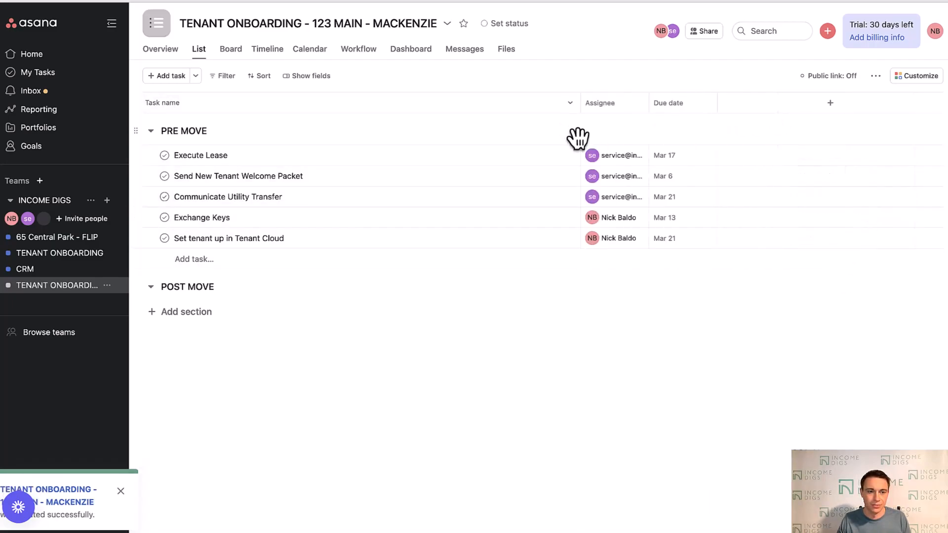